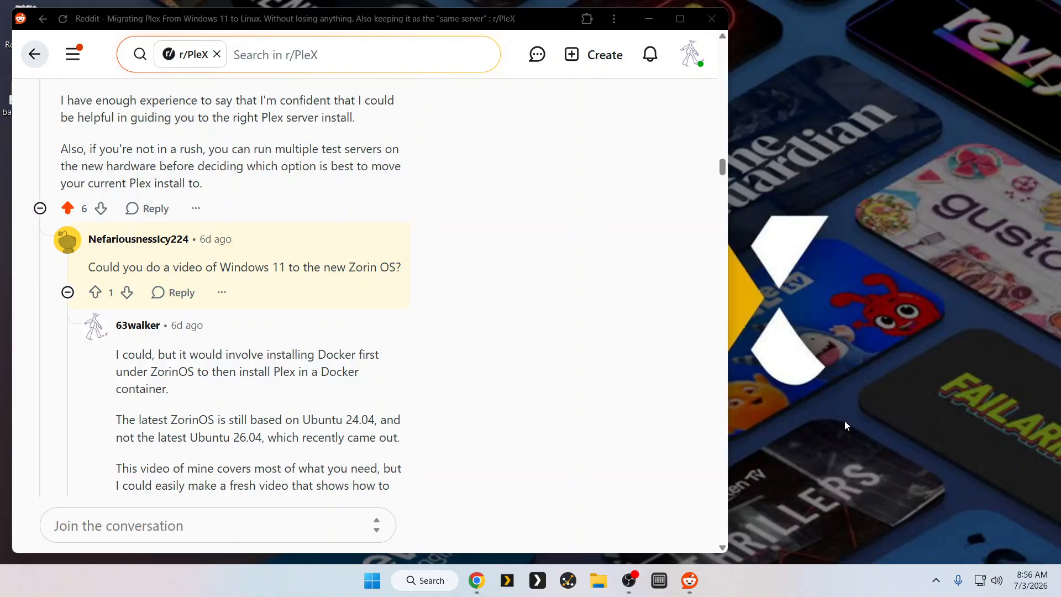
# Step: Minimize the Reddit window and open the Plex web app from the running Plex Media Server
pyautogui.click(654, 18)
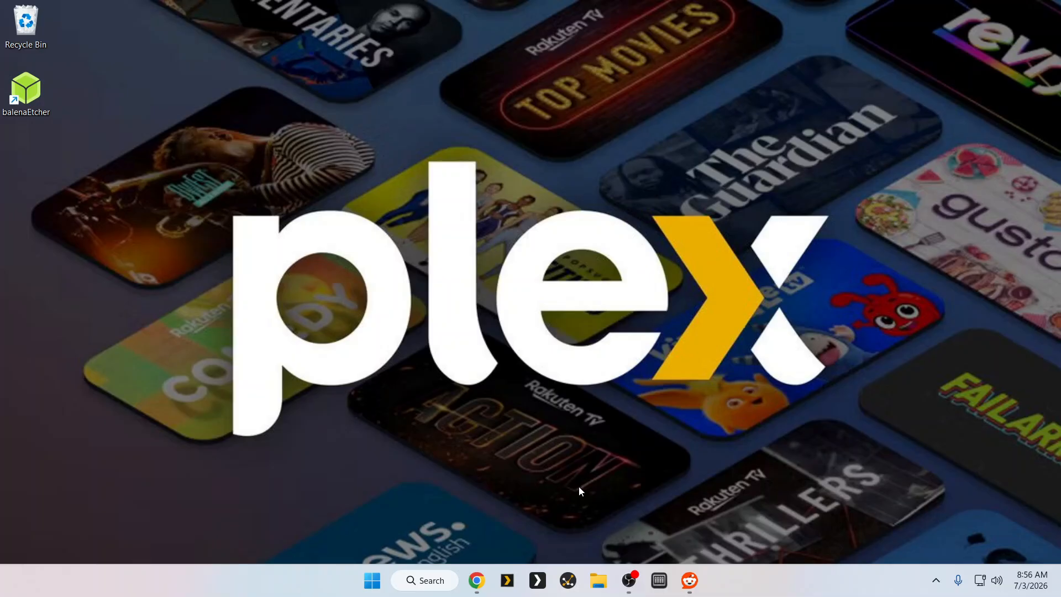
pyautogui.click(937, 580)
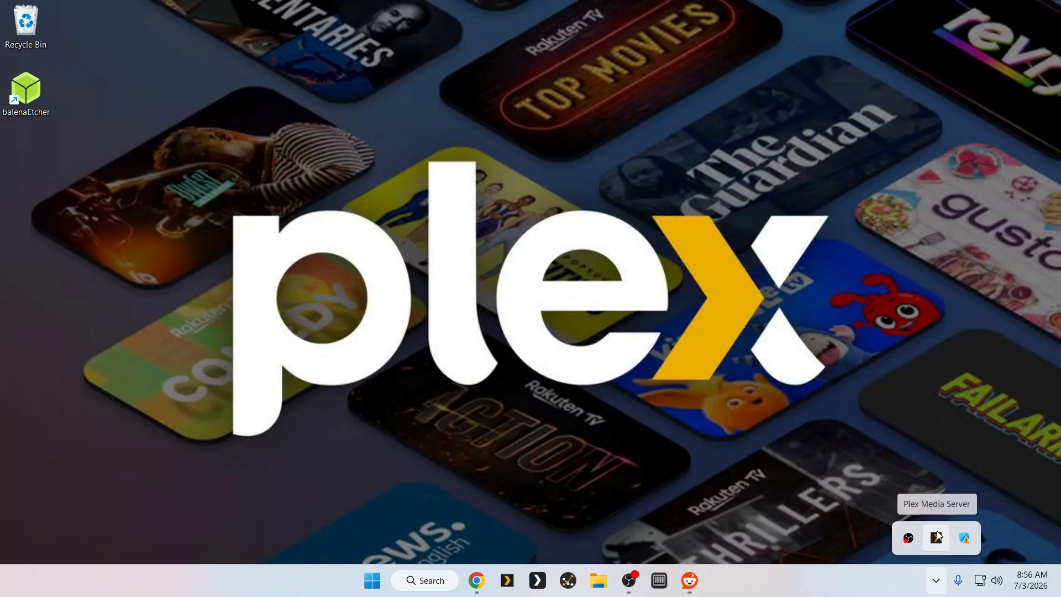
pyautogui.rightClick(937, 531)
pyautogui.click(931, 412)
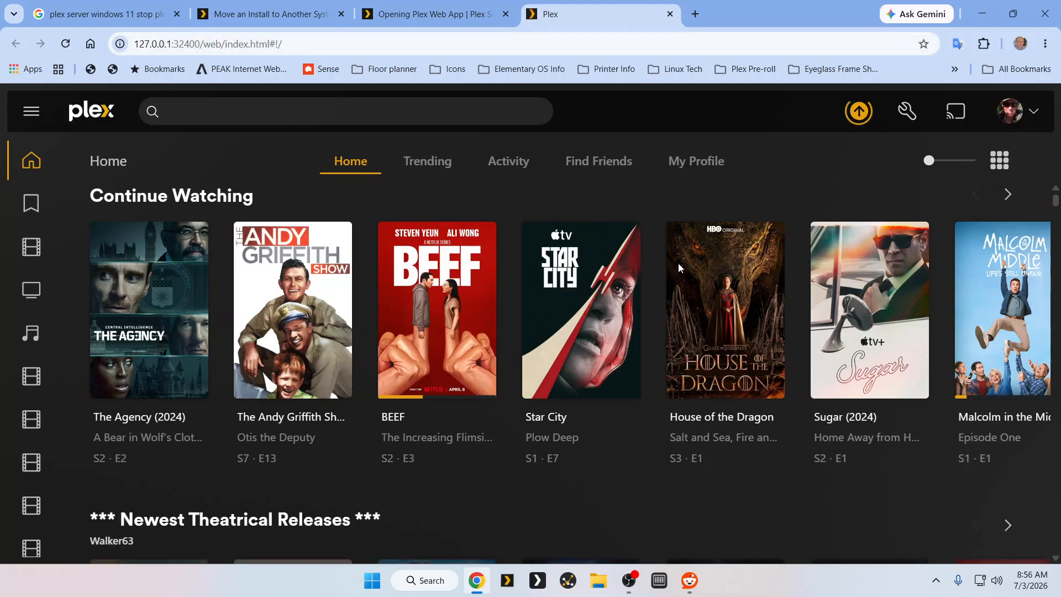
# Step: Open the Plex settings and look through the list of available servers, keeping Bench-Windows11 selected
pyautogui.click(907, 112)
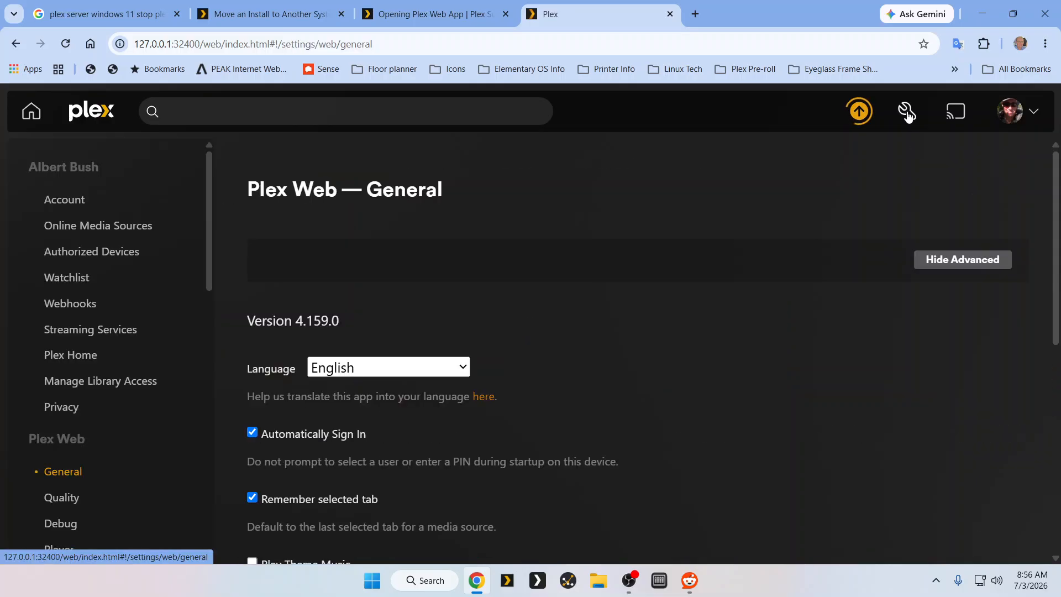
pyautogui.scroll(-4, 83, 409)
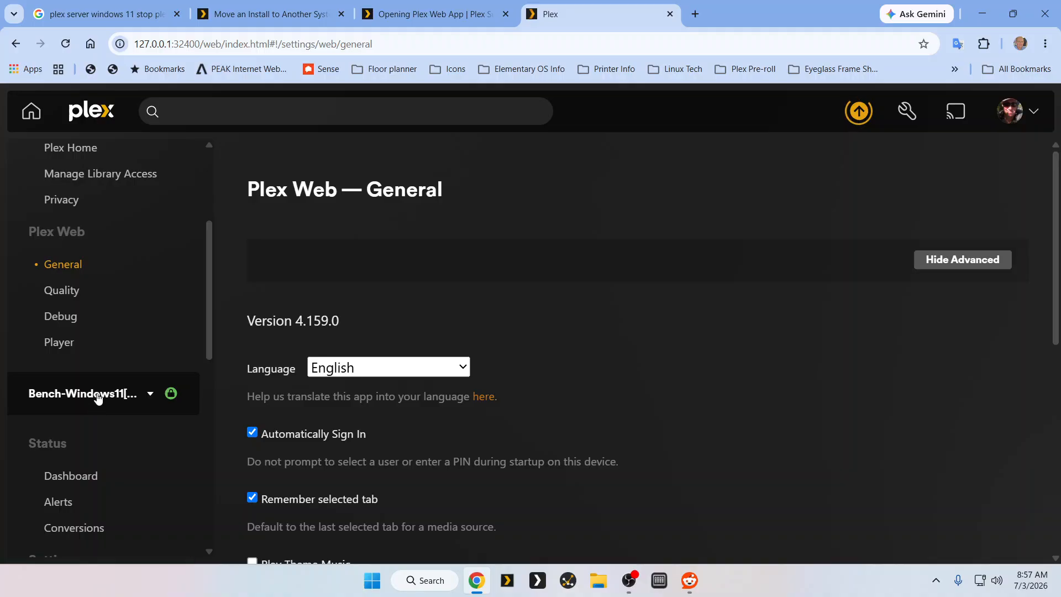
pyautogui.click(98, 396)
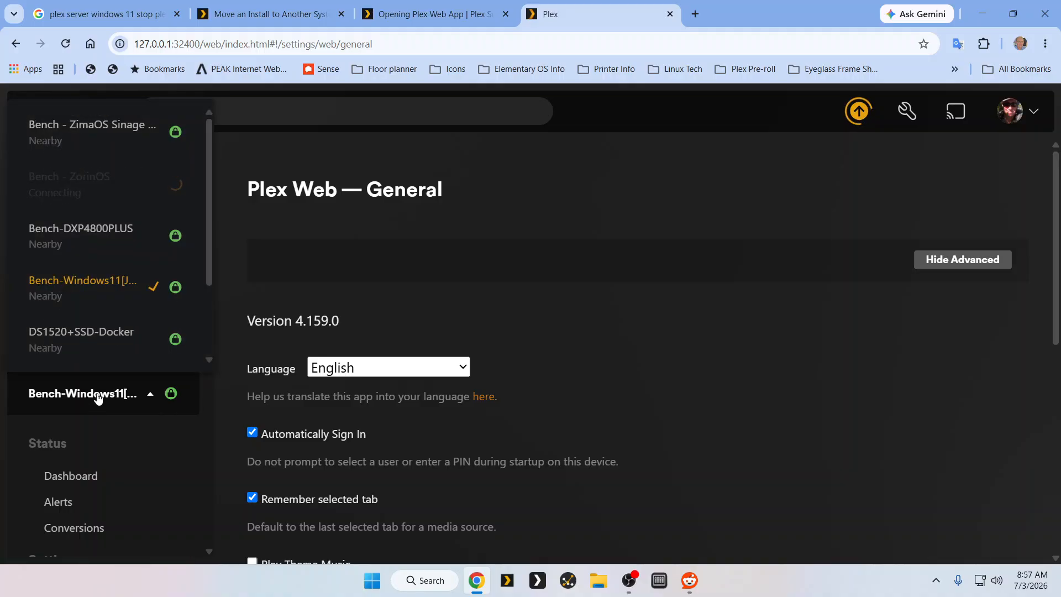
pyautogui.scroll(-2, 105, 331)
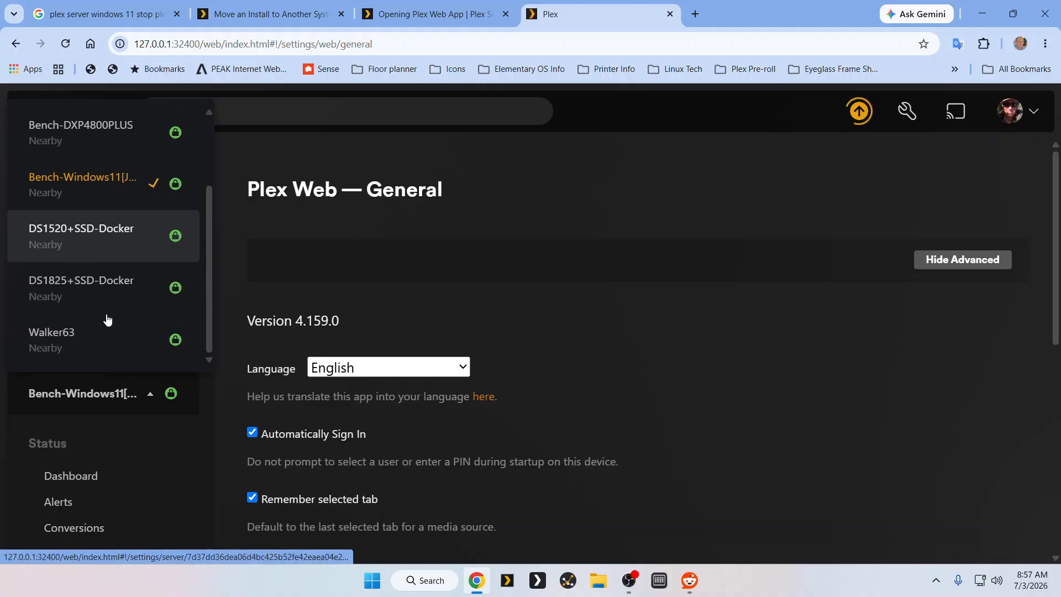
pyautogui.scroll(2, 103, 305)
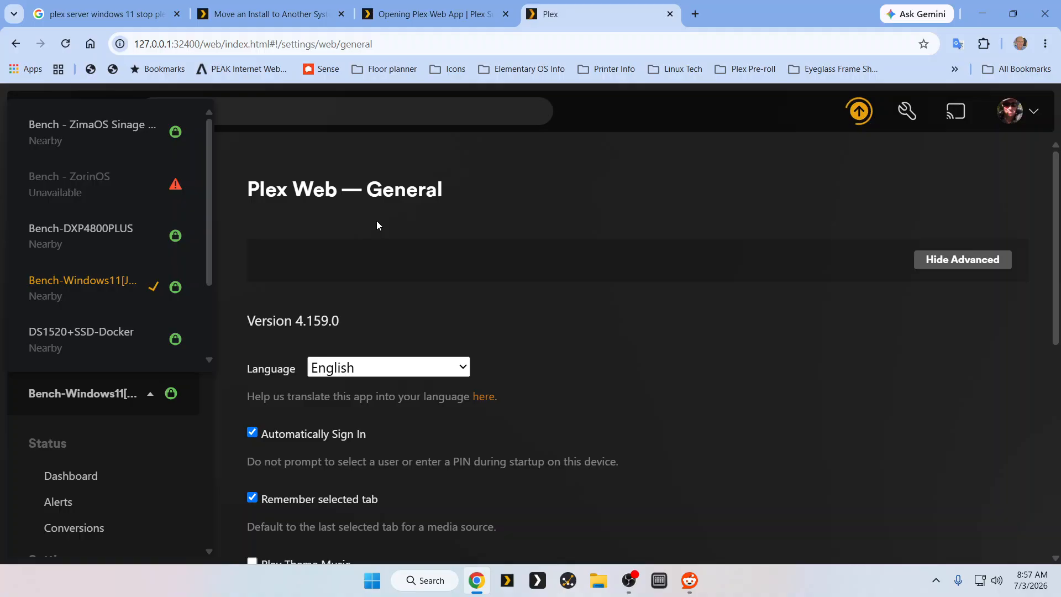
pyautogui.click(548, 212)
# Step: Open the library management page of the Bench-Windows11 server
pyautogui.scroll(-8, 136, 387)
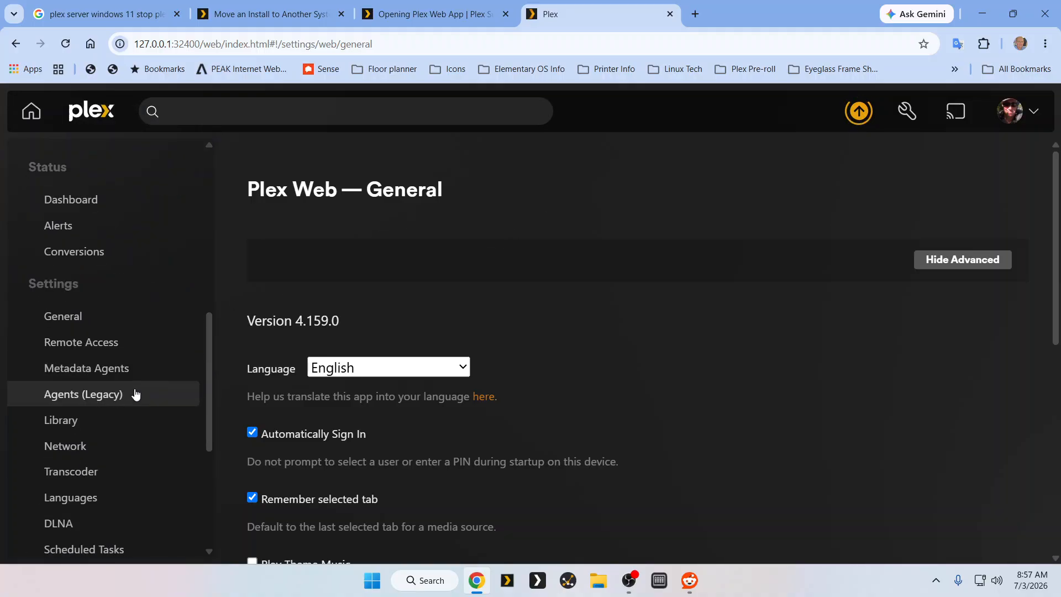
pyautogui.click(54, 441)
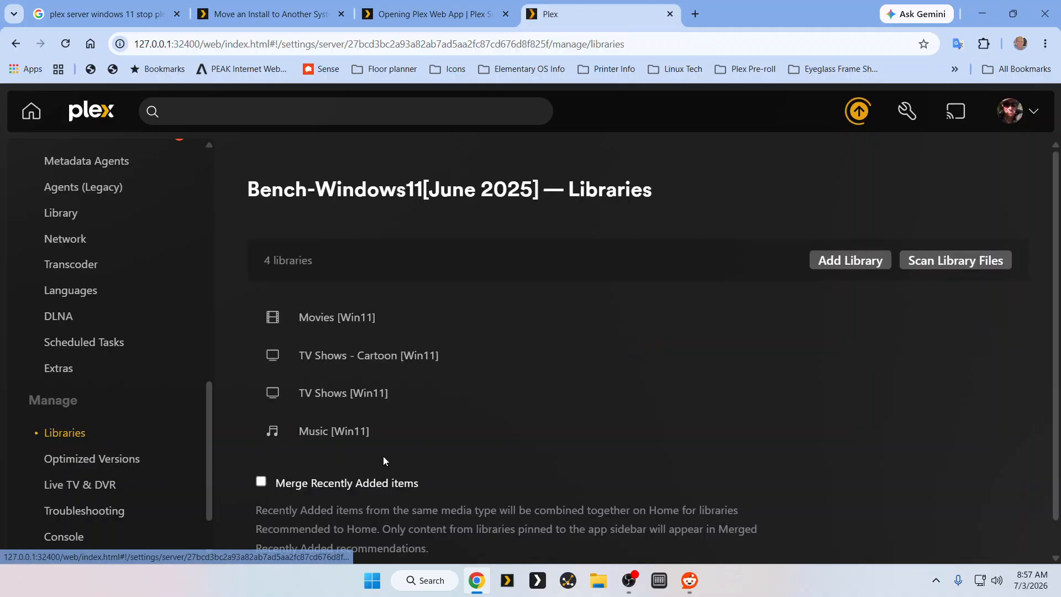
pyautogui.moveTo(366, 332)
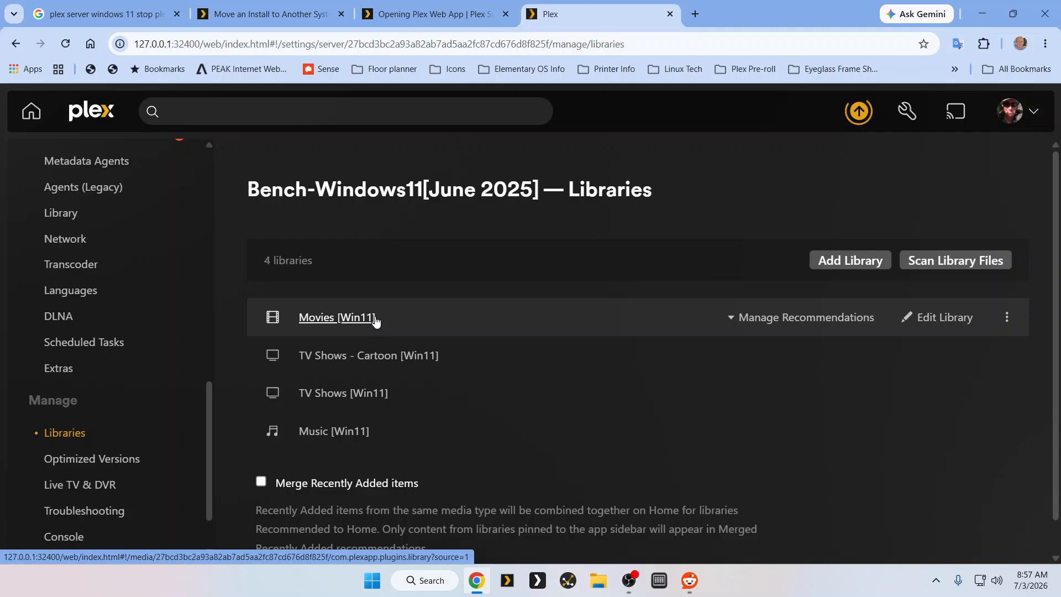
pyautogui.moveTo(378, 351)
# Step: Examine the Movies [Win11] library and the poster choices for The Brain That Wouldn't Die, then return to the library list
pyautogui.click(350, 323)
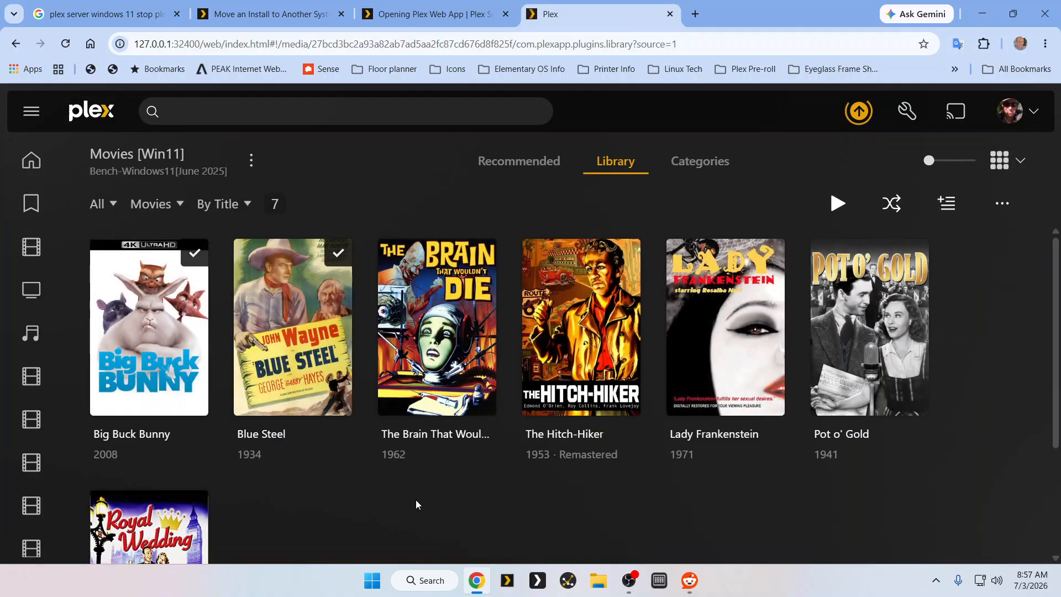
pyautogui.click(392, 399)
pyautogui.click(254, 334)
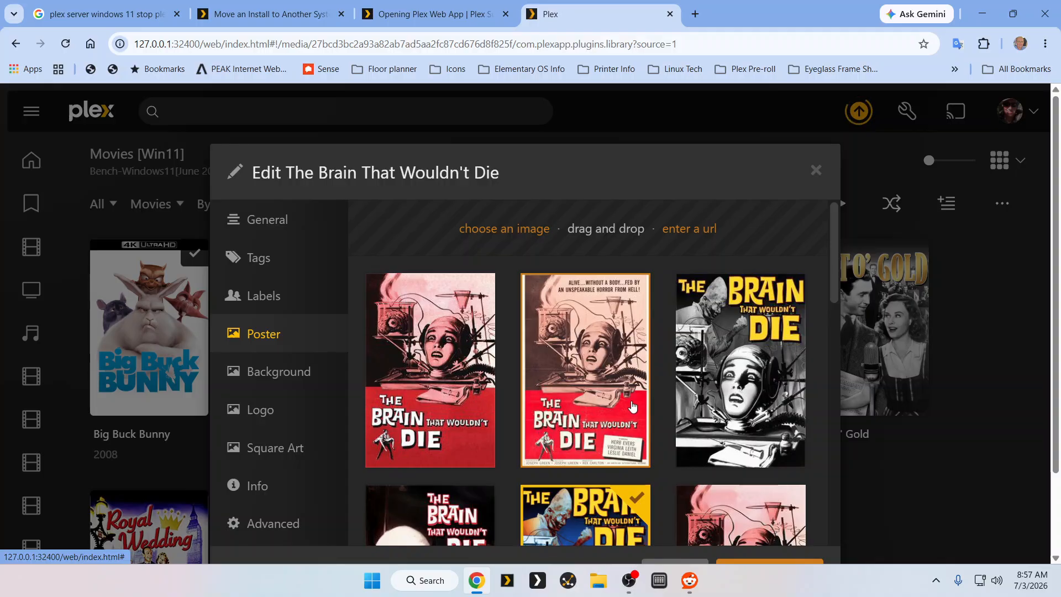
pyautogui.click(816, 172)
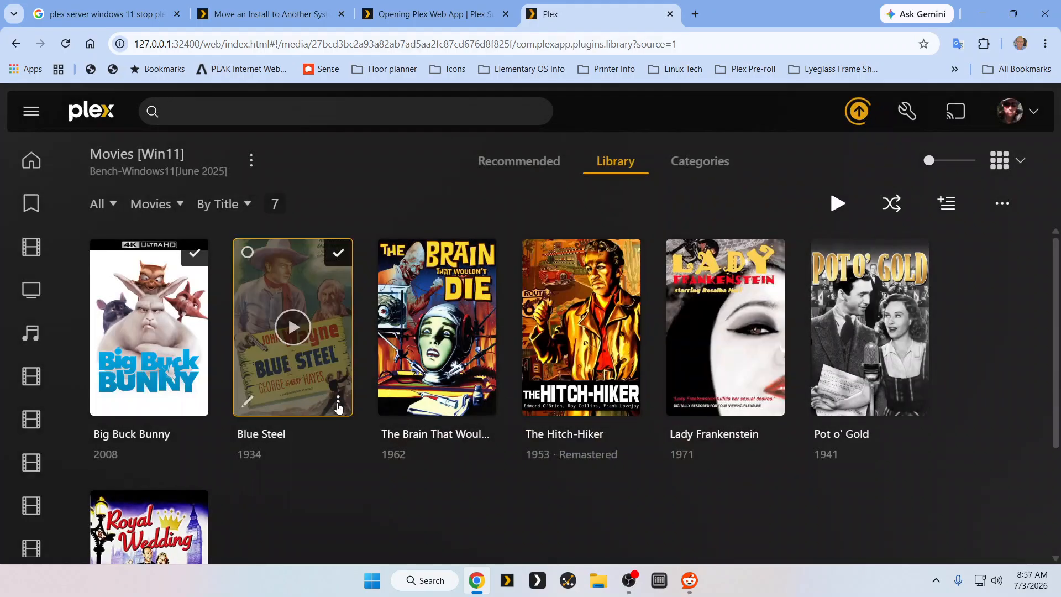
pyautogui.scroll(-3, 340, 403)
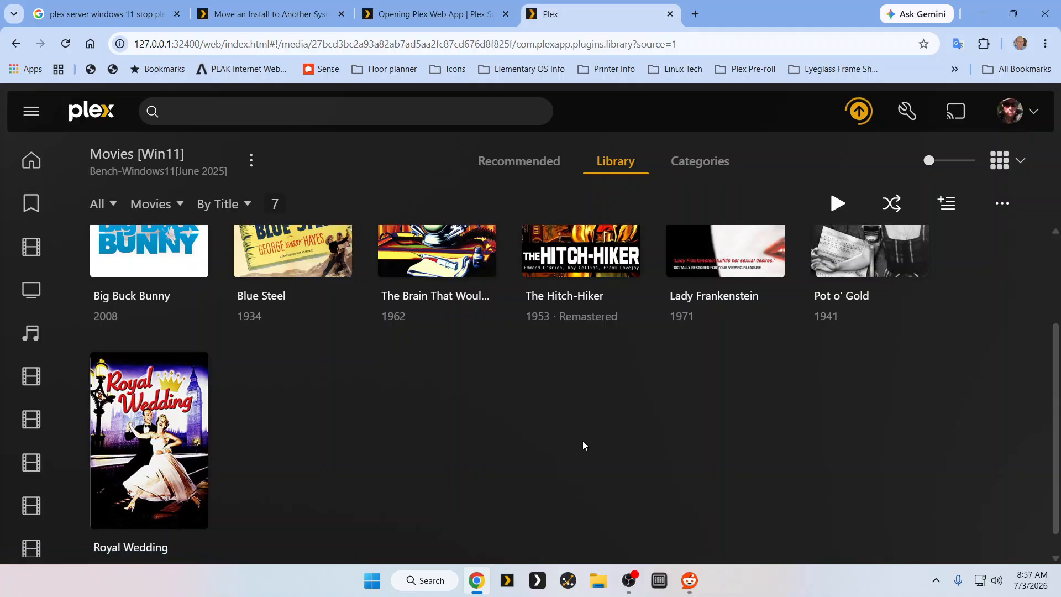
pyautogui.scroll(3, 582, 439)
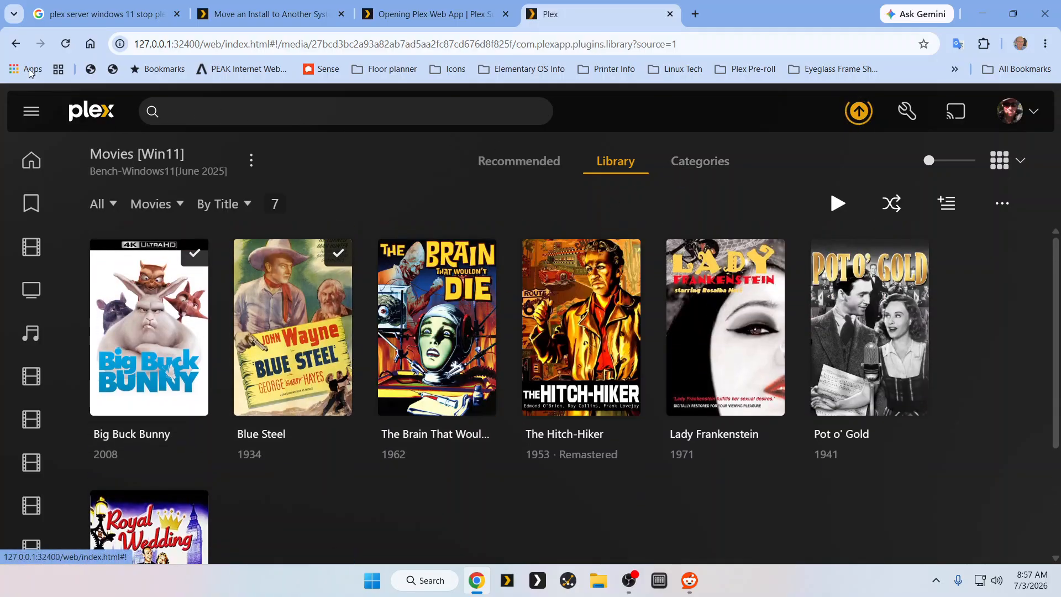
pyautogui.click(16, 43)
# Step: View all shows in the TV Shows - Cartoon [Win11] library and return to the library list
pyautogui.click(381, 355)
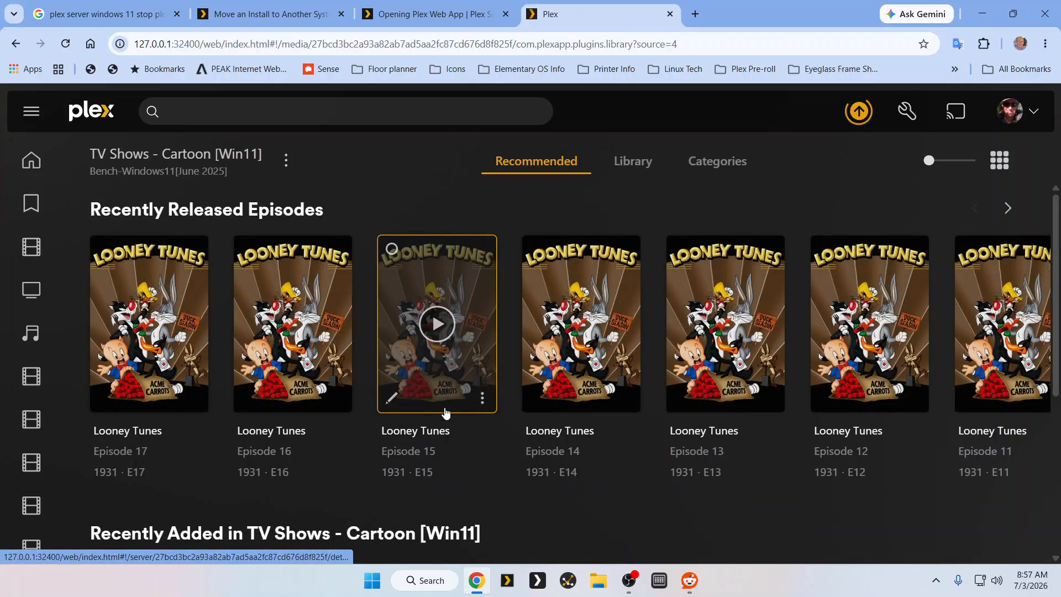
pyautogui.click(639, 159)
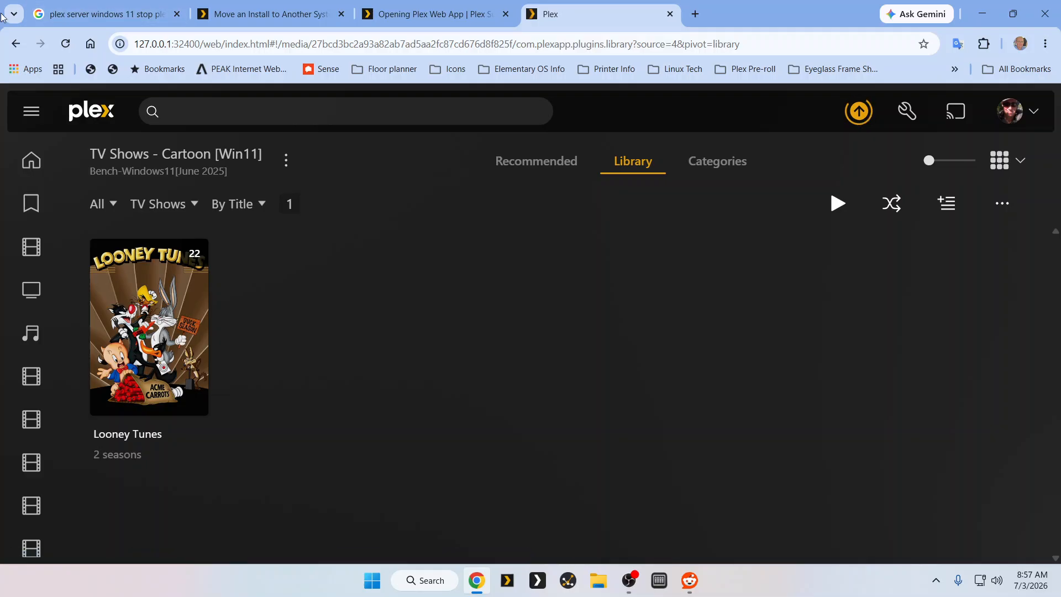
pyautogui.click(15, 47)
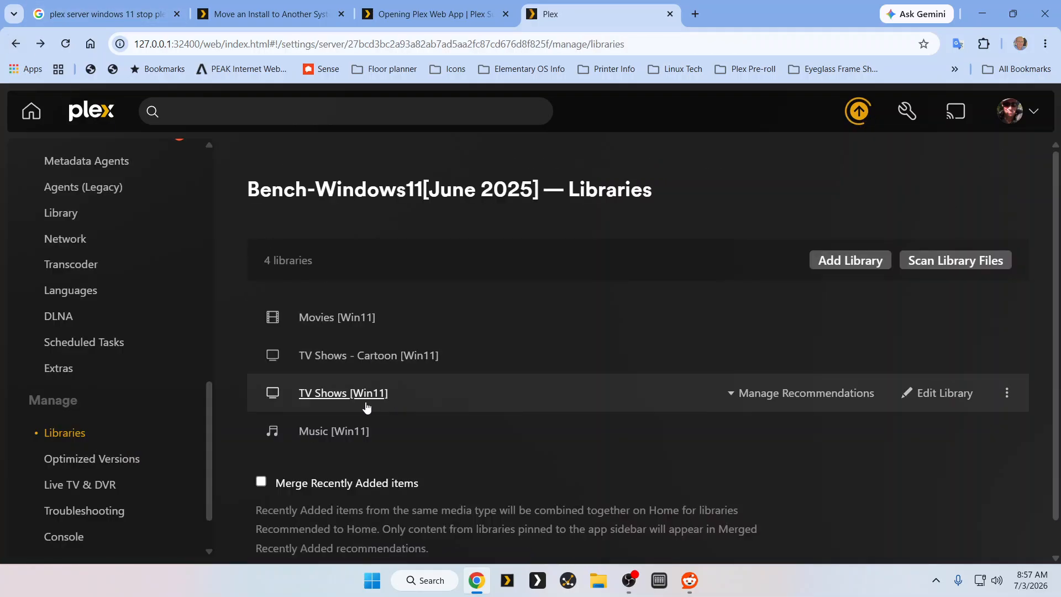
# Step: Examine the TV Shows [Win11] library and its Win10 Collection, and return to the library list
pyautogui.click(363, 394)
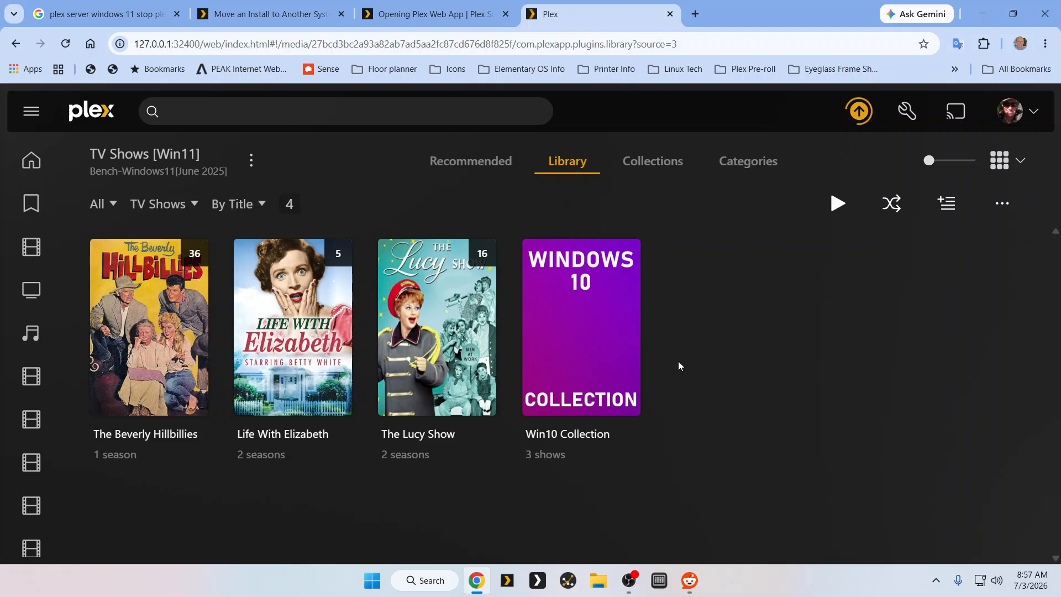
pyautogui.click(594, 436)
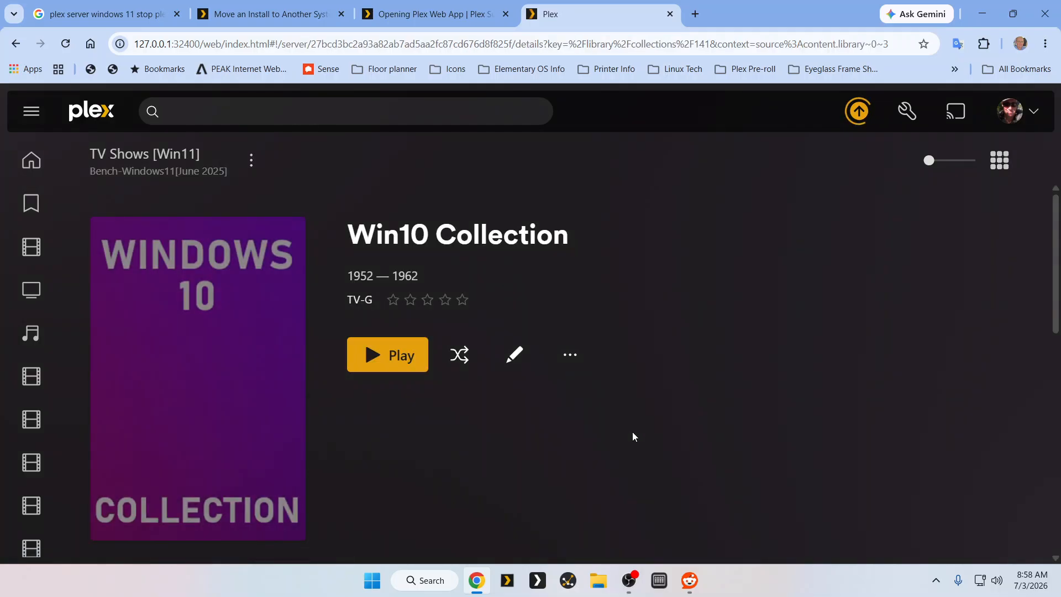
pyautogui.scroll(-4, 633, 434)
pyautogui.click(16, 43)
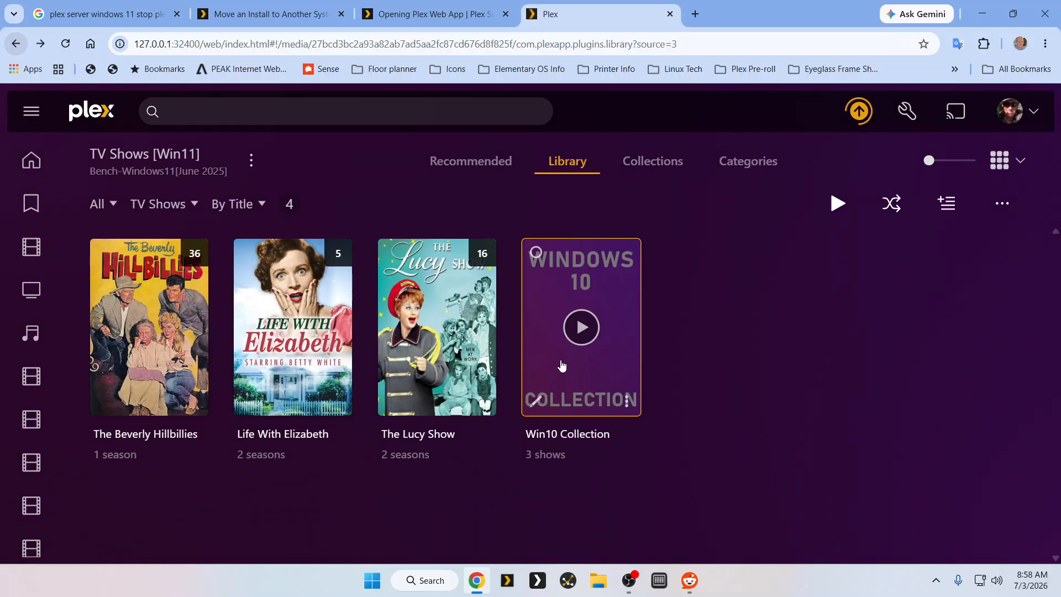
pyautogui.click(16, 43)
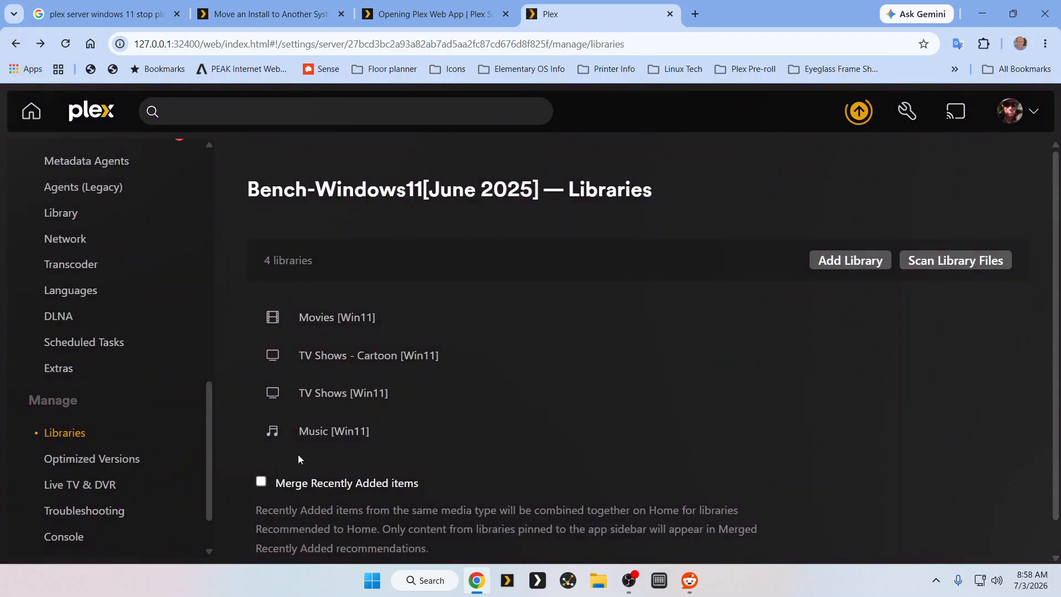
# Step: Examine the Music [Win11] library and the poster choices for Clara Smith, leaving them unsaved, and return to the library list
pyautogui.click(322, 436)
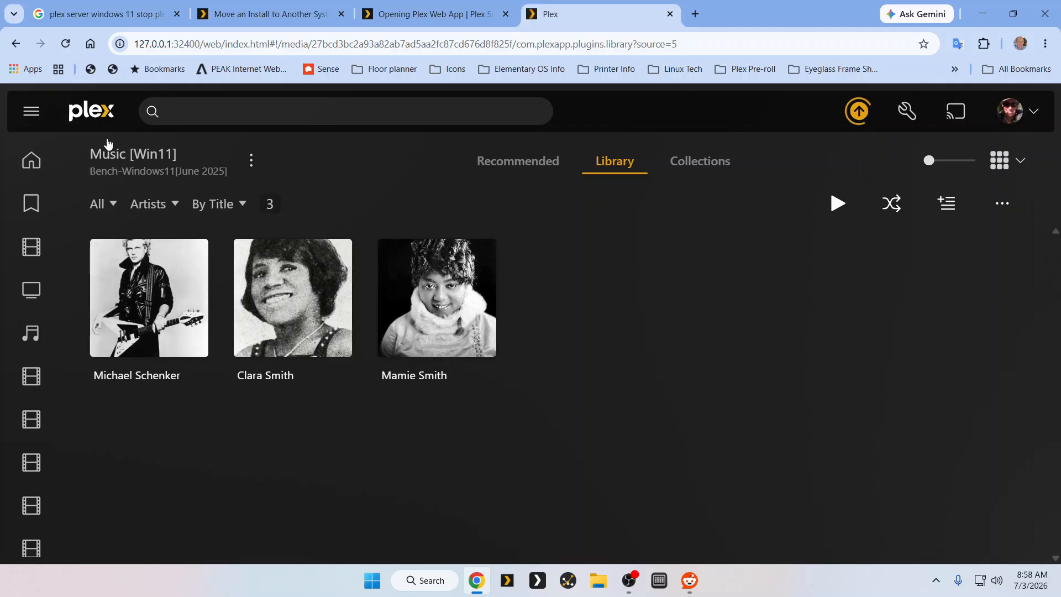
pyautogui.rightClick(17, 49)
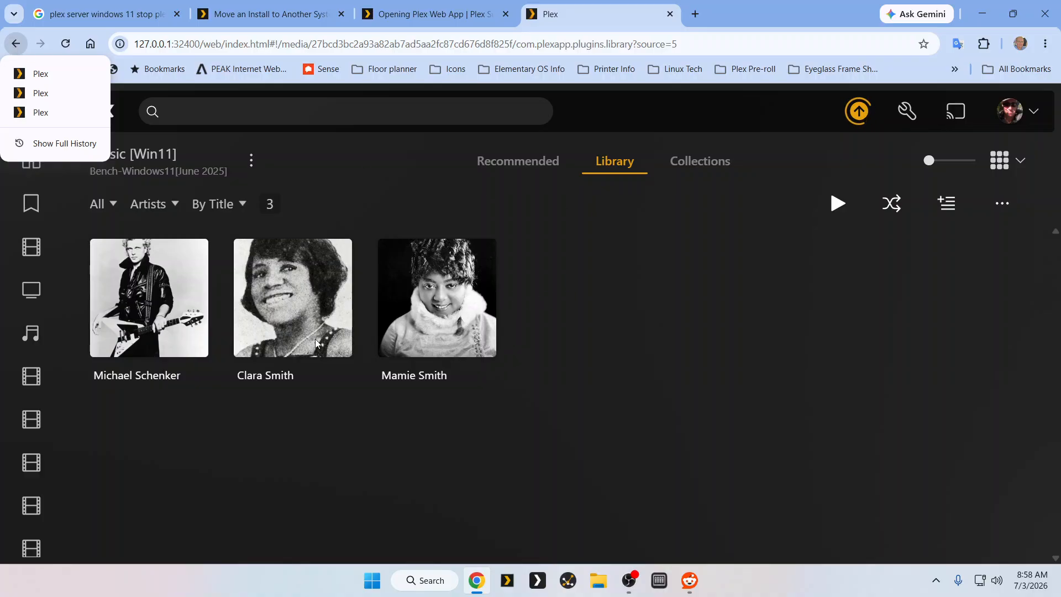
pyautogui.click(284, 375)
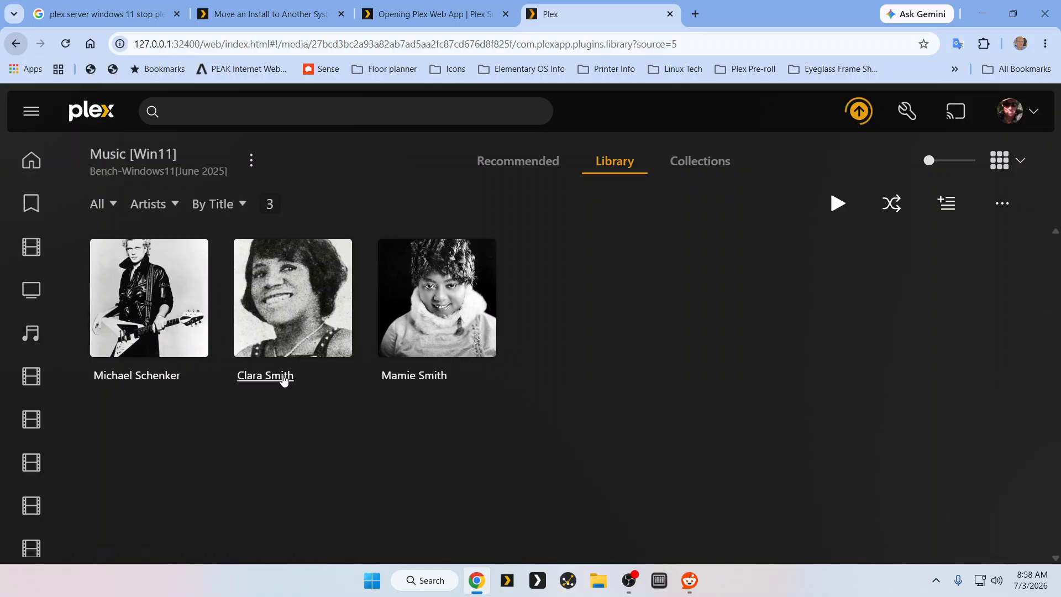
pyautogui.click(569, 381)
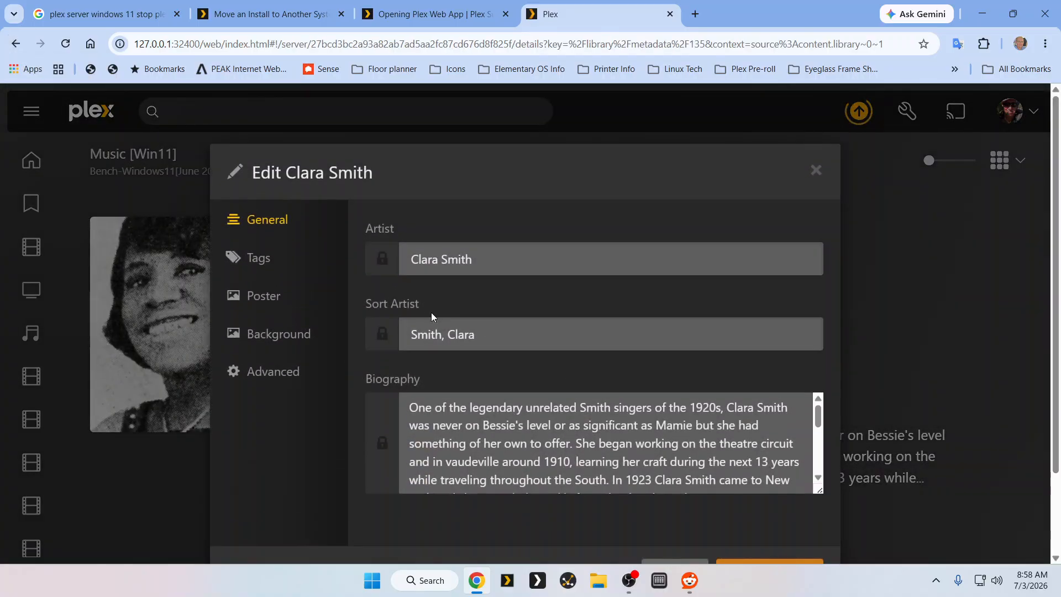
pyautogui.click(277, 307)
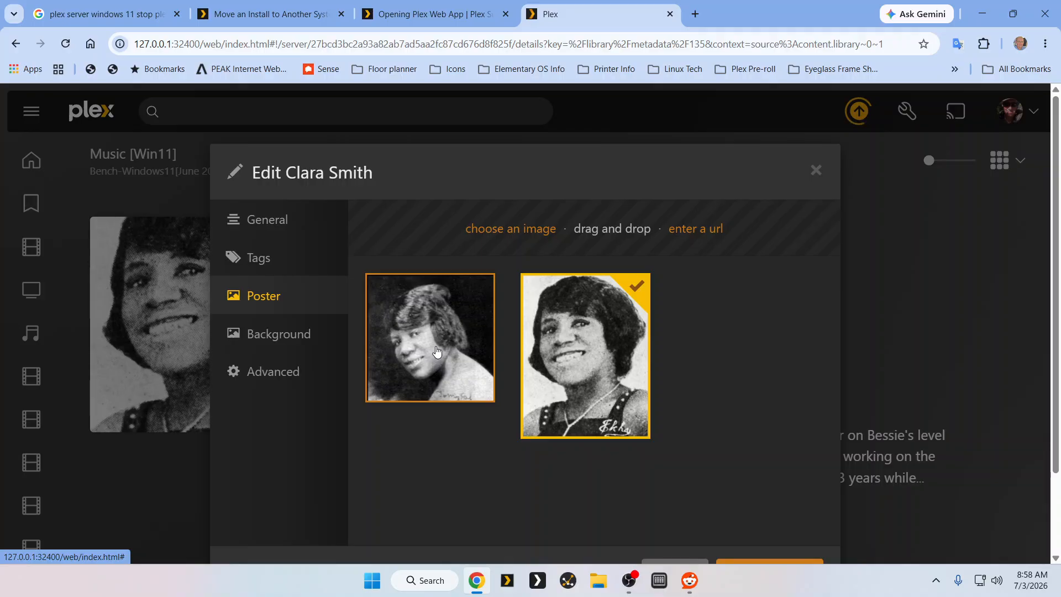
pyautogui.click(816, 171)
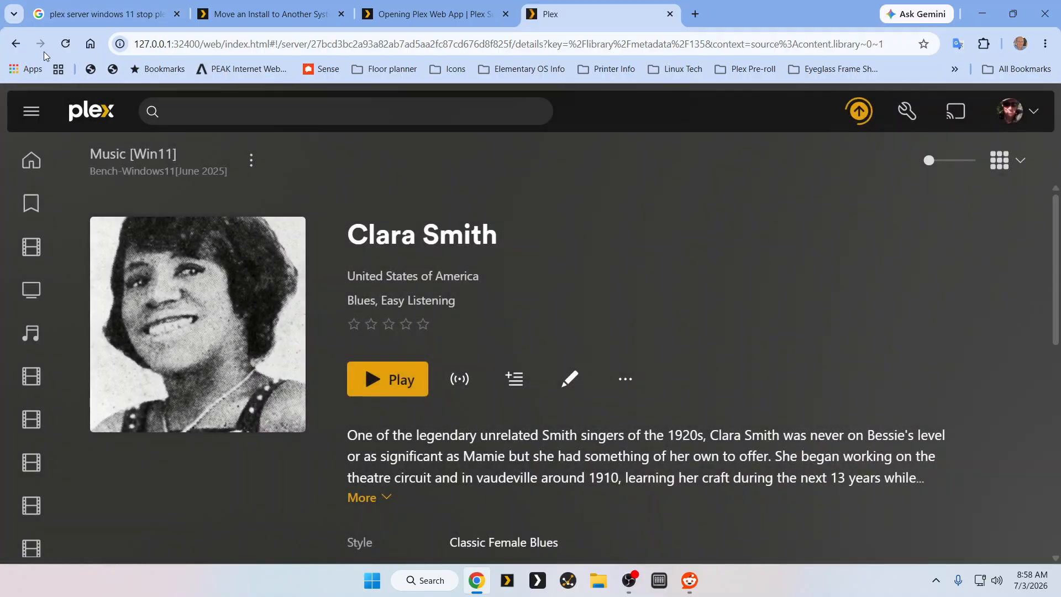
pyautogui.click(16, 44)
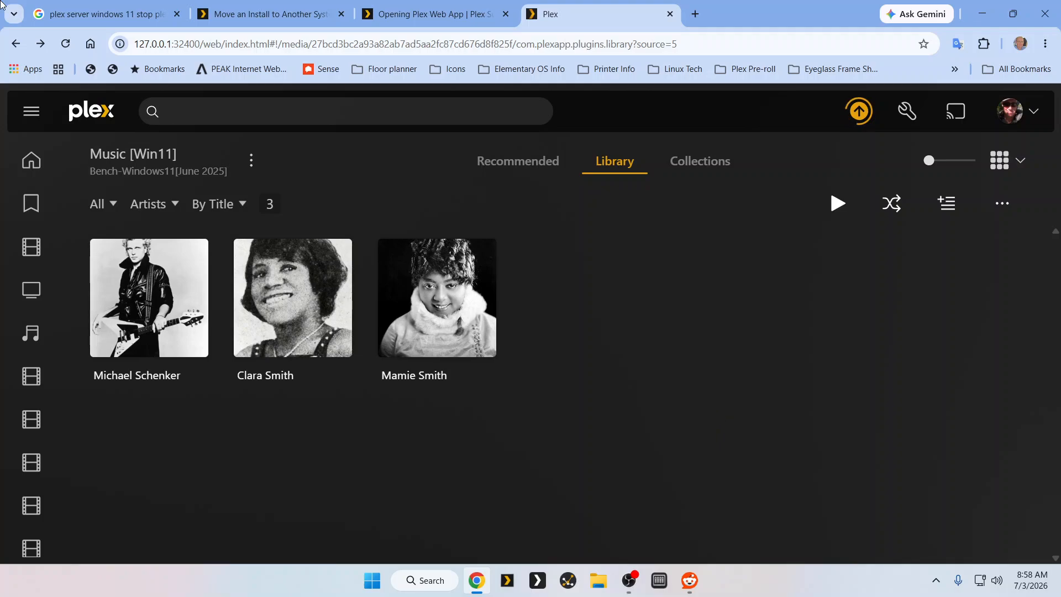
pyautogui.click(15, 44)
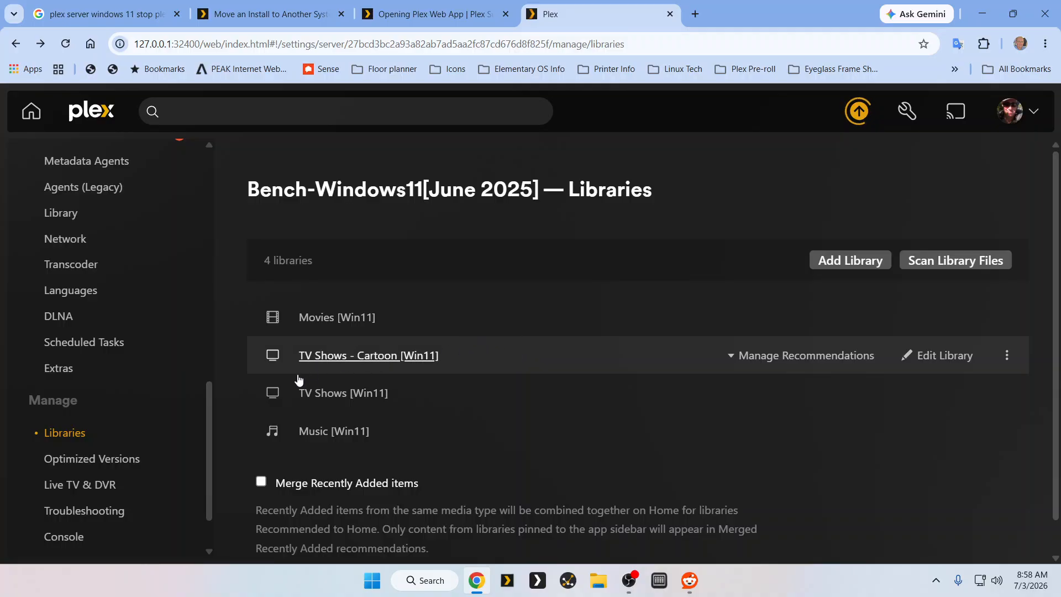
# Step: Optimize the Bench-Windows11 server's database from its troubleshooting page
pyautogui.scroll(-1, 245, 396)
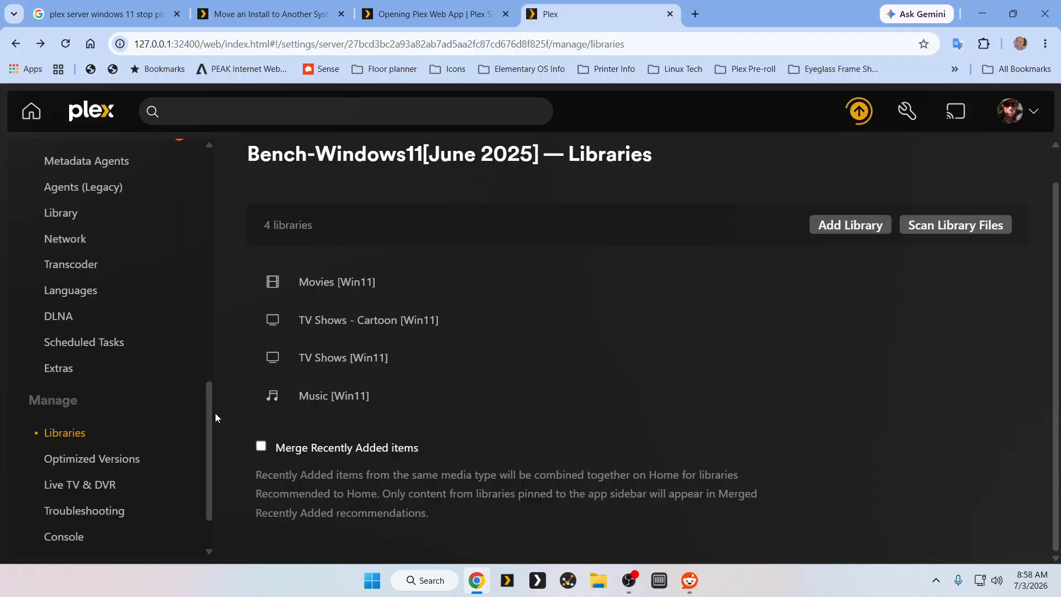
pyautogui.scroll(-1, 203, 417)
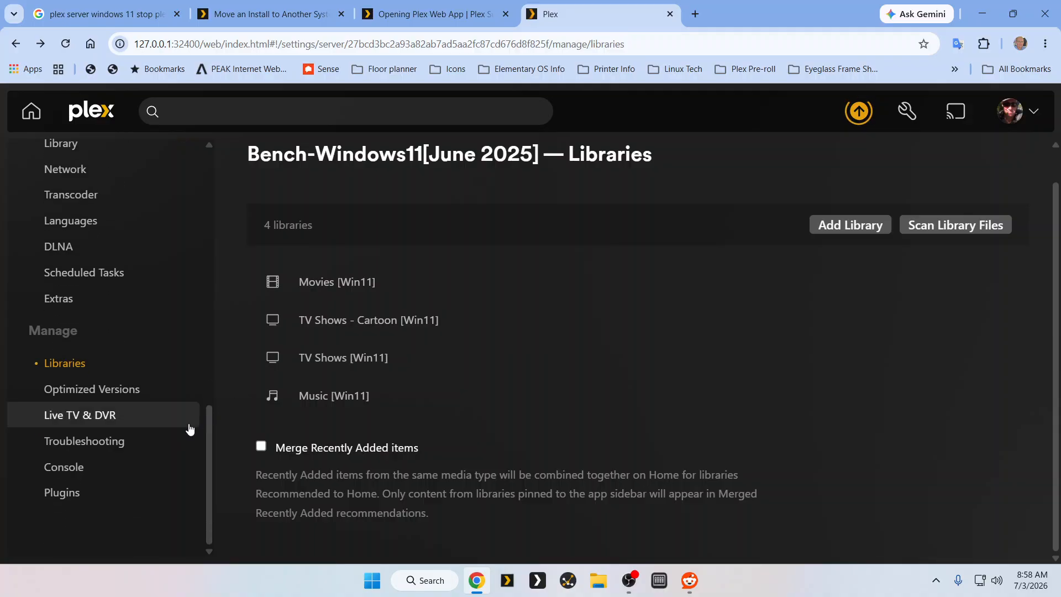
pyautogui.click(105, 442)
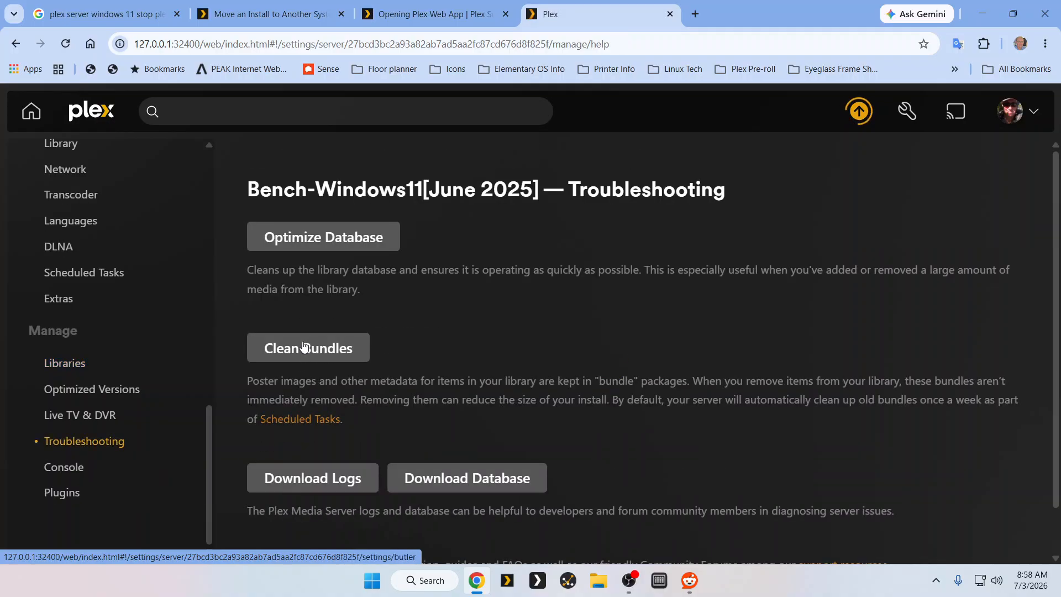
pyautogui.click(335, 249)
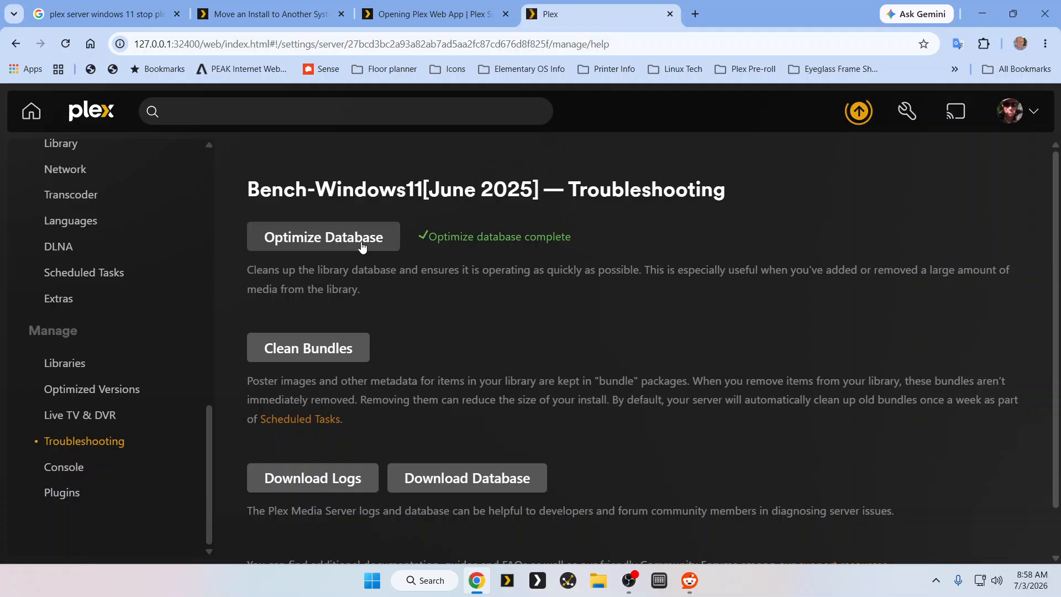
# Step: Clean the server's old bundles and review its Scheduled Tasks maintenance settings
pyautogui.click(316, 345)
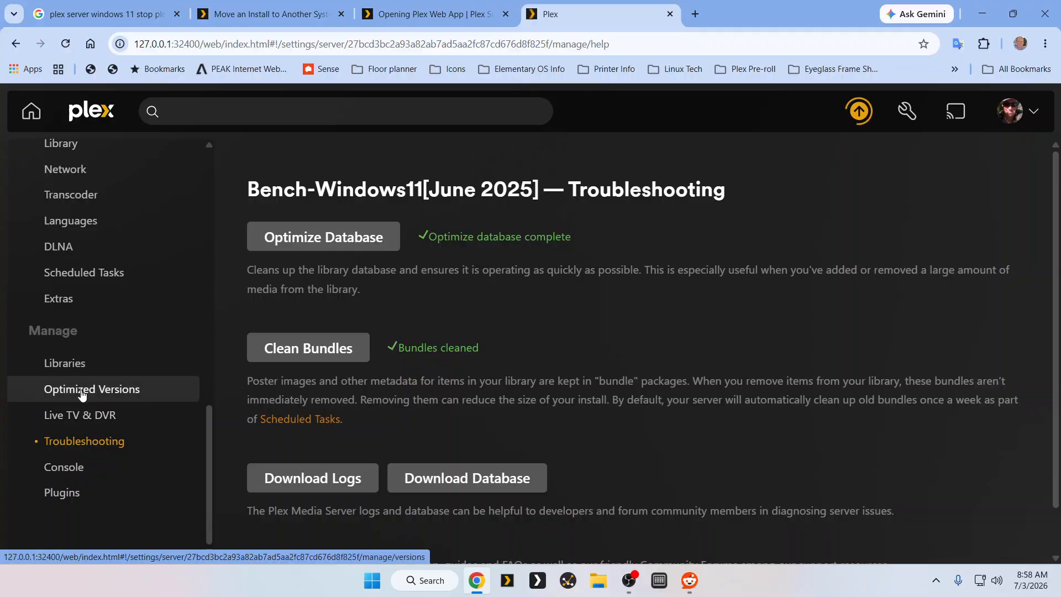
pyautogui.click(108, 274)
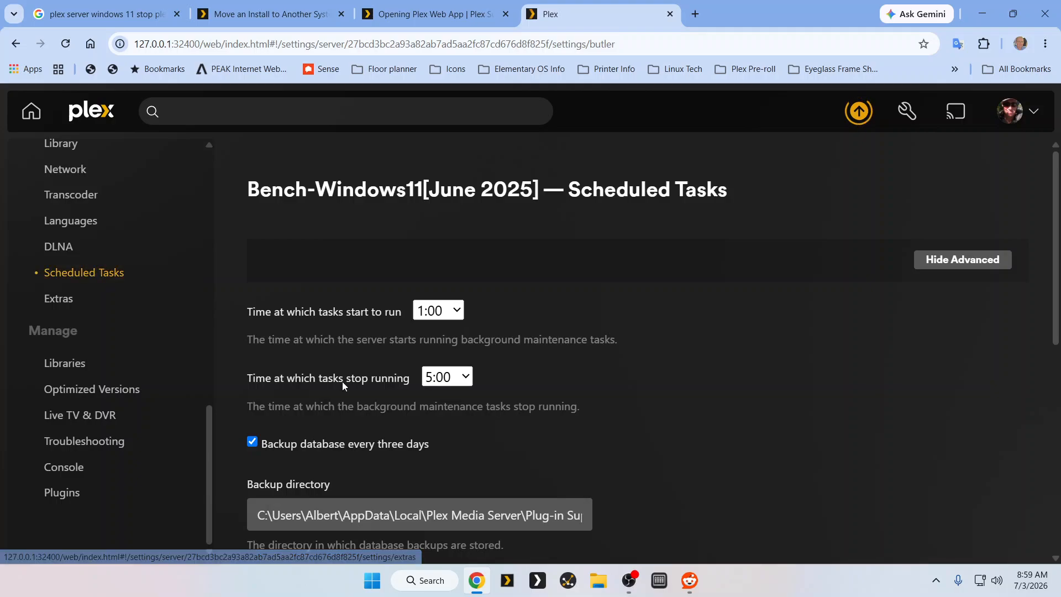
pyautogui.scroll(-7, 354, 389)
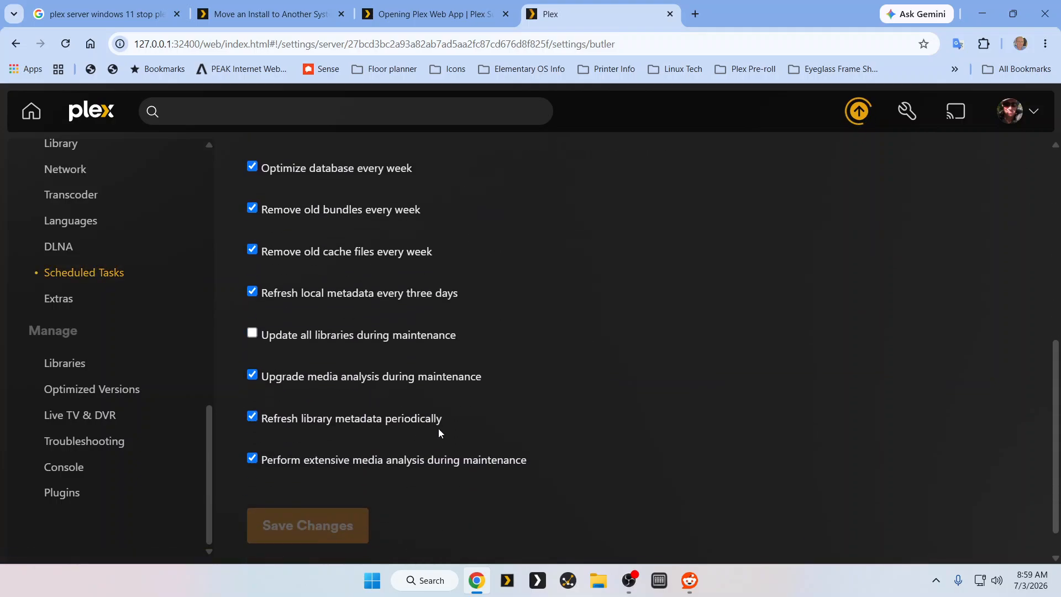
pyautogui.scroll(6, 438, 429)
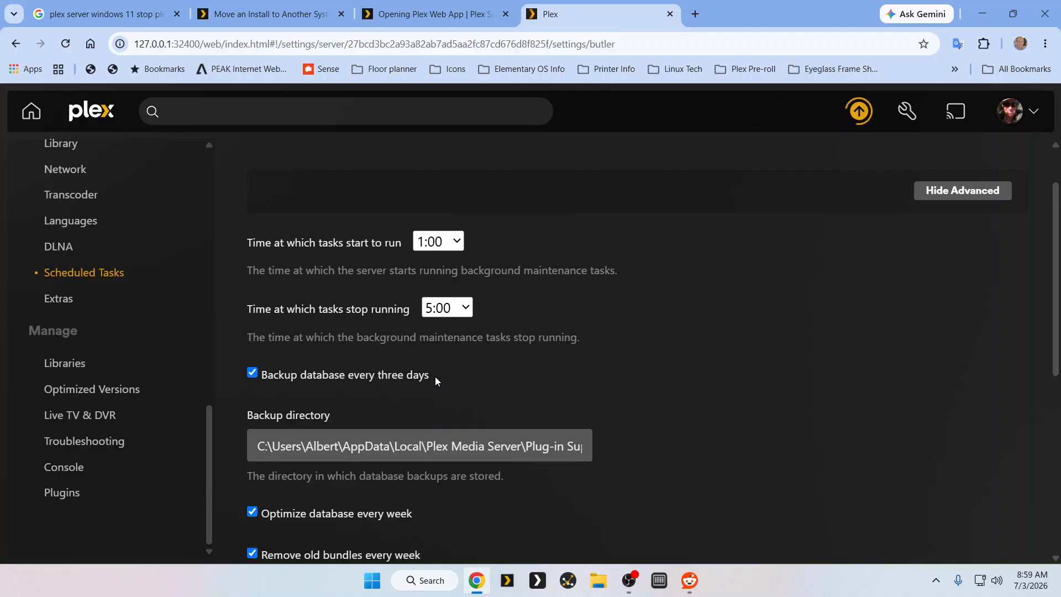
# Step: Keep automatic, partial and periodic library scanning disabled in the server's Library settings, and save the changes
pyautogui.scroll(5, 142, 272)
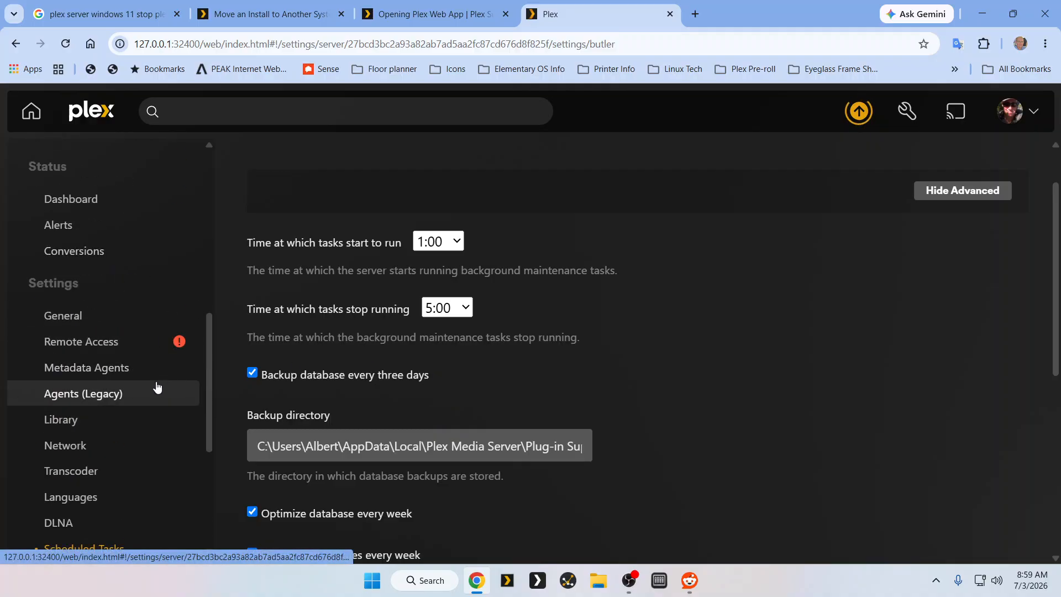
pyautogui.scroll(-2, 157, 385)
pyautogui.scroll(1, 52, 203)
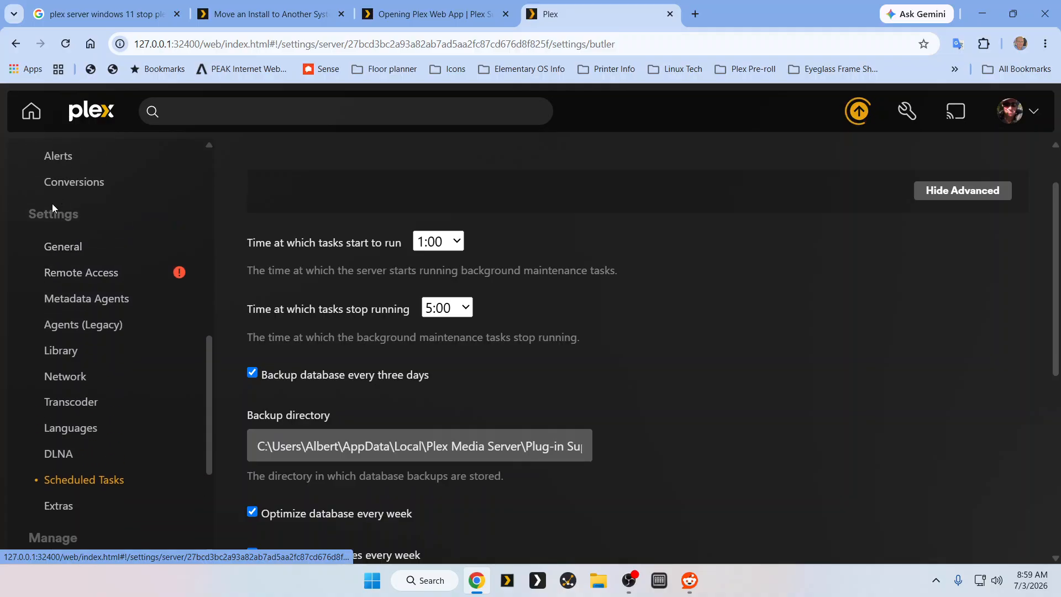
pyautogui.click(77, 356)
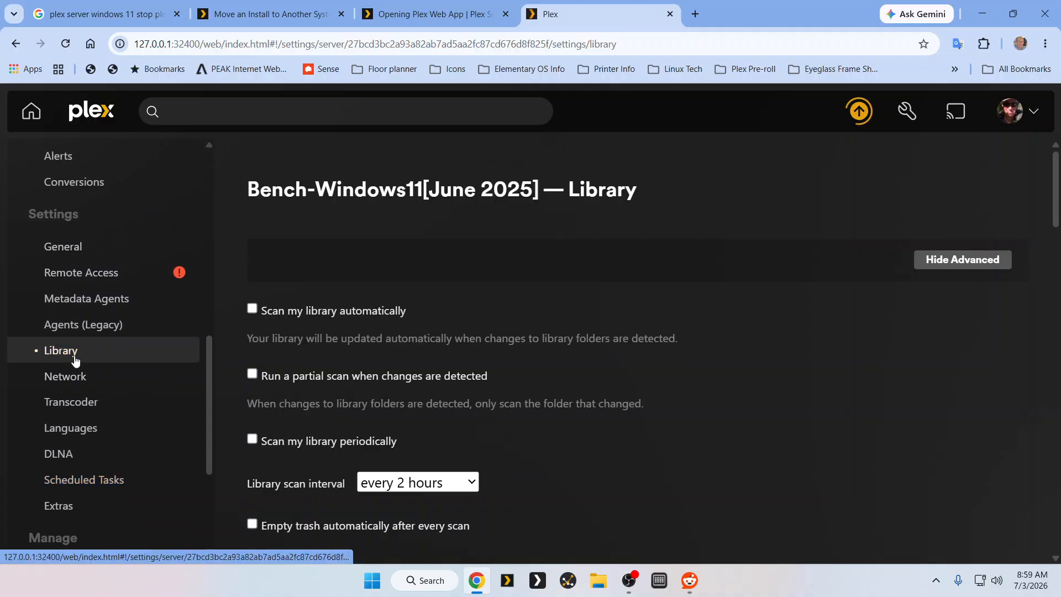
pyautogui.click(251, 311)
pyautogui.click(251, 311)
pyautogui.click(252, 374)
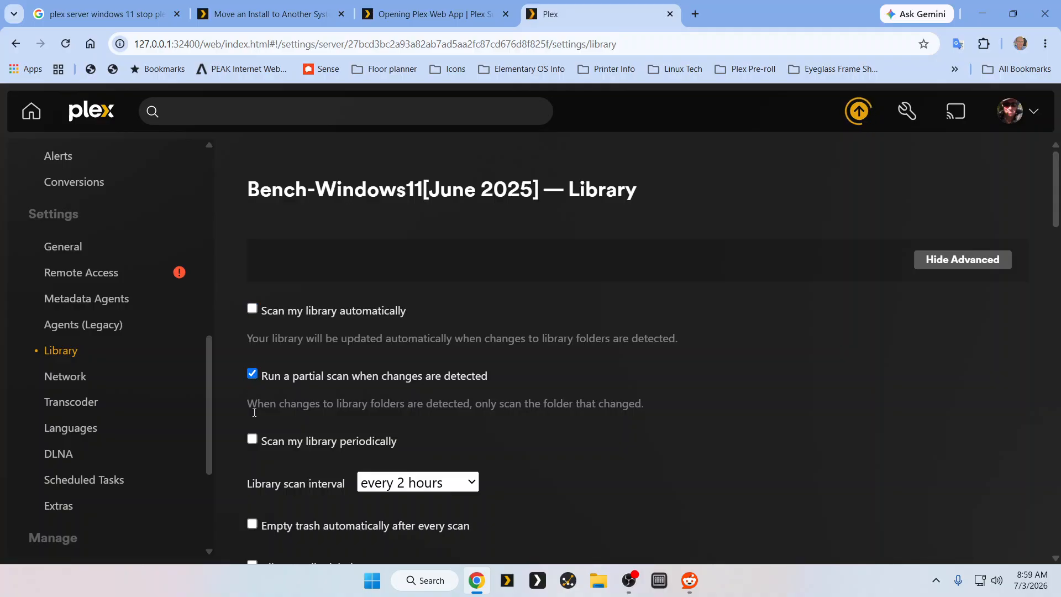
pyautogui.click(251, 440)
pyautogui.click(251, 440)
pyautogui.scroll(-4, 493, 449)
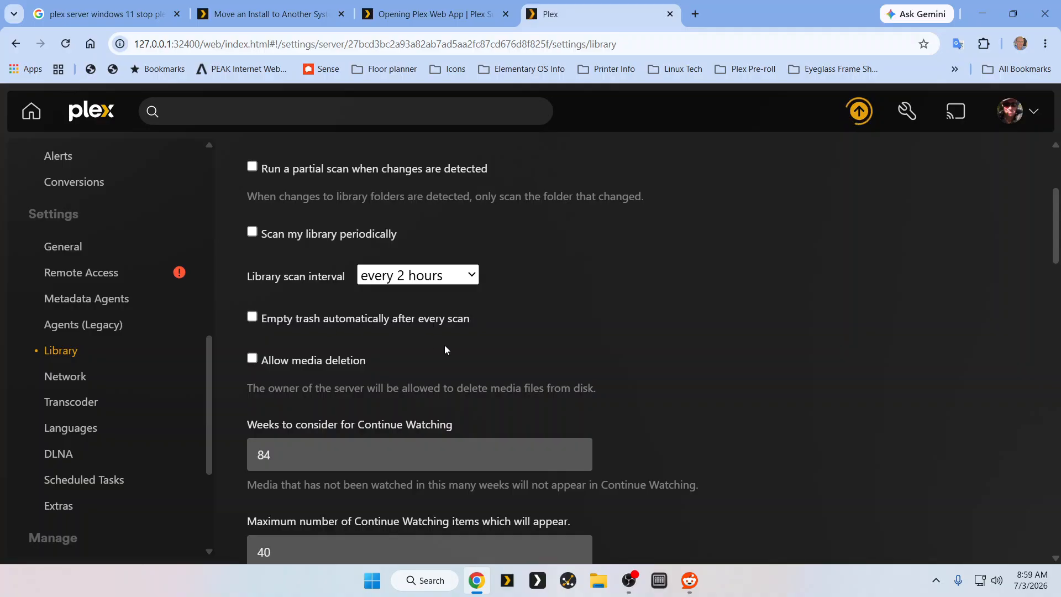
pyautogui.scroll(3, 488, 350)
pyautogui.scroll(-10, 486, 349)
pyautogui.scroll(-15, 442, 422)
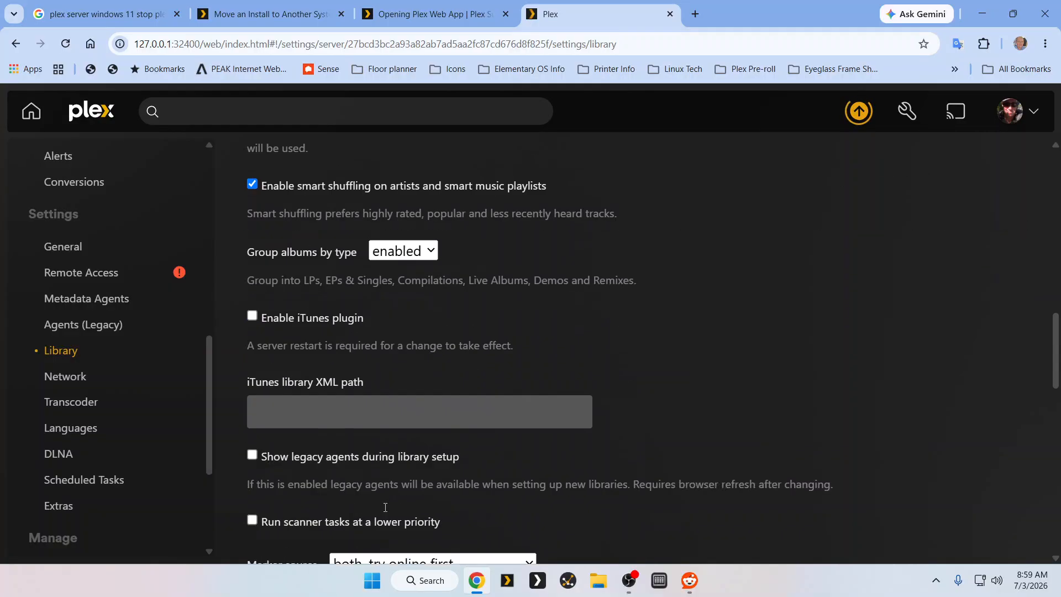
pyautogui.scroll(-4, 382, 518)
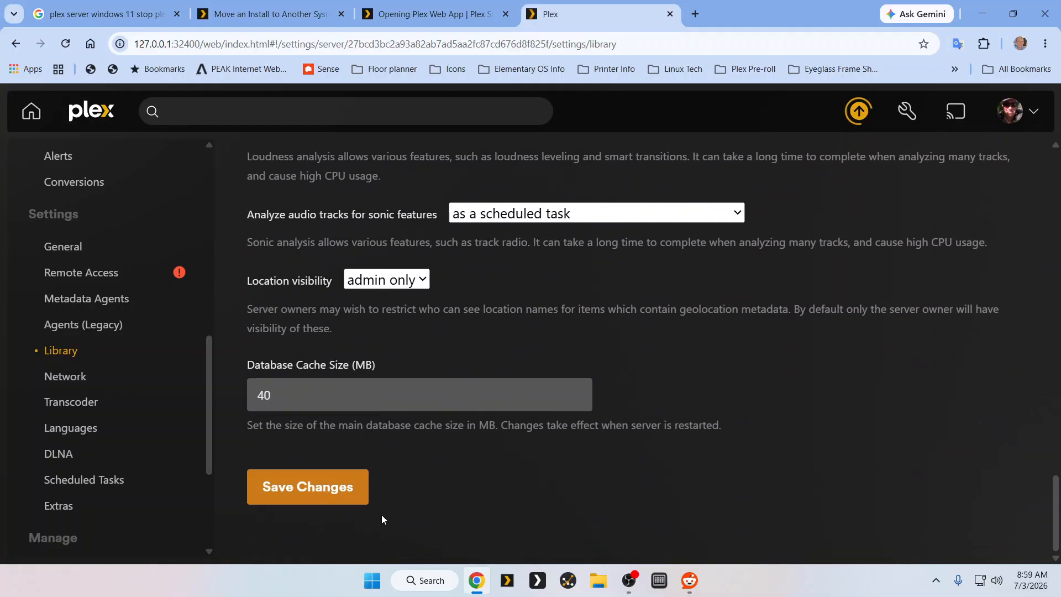
pyautogui.click(346, 489)
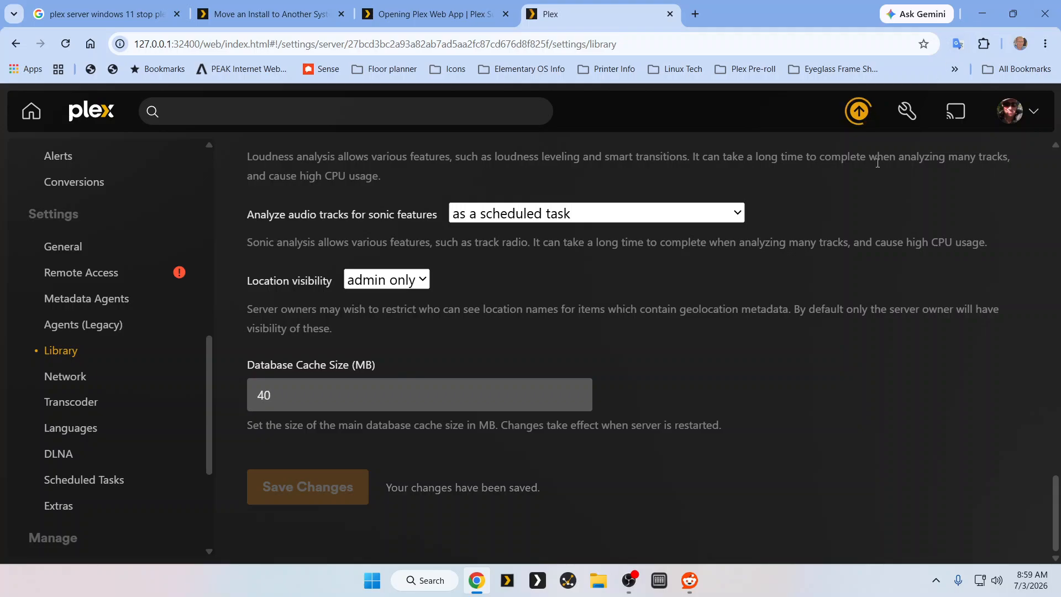
# Step: Disable starting Plex Media Server at login
pyautogui.click(935, 582)
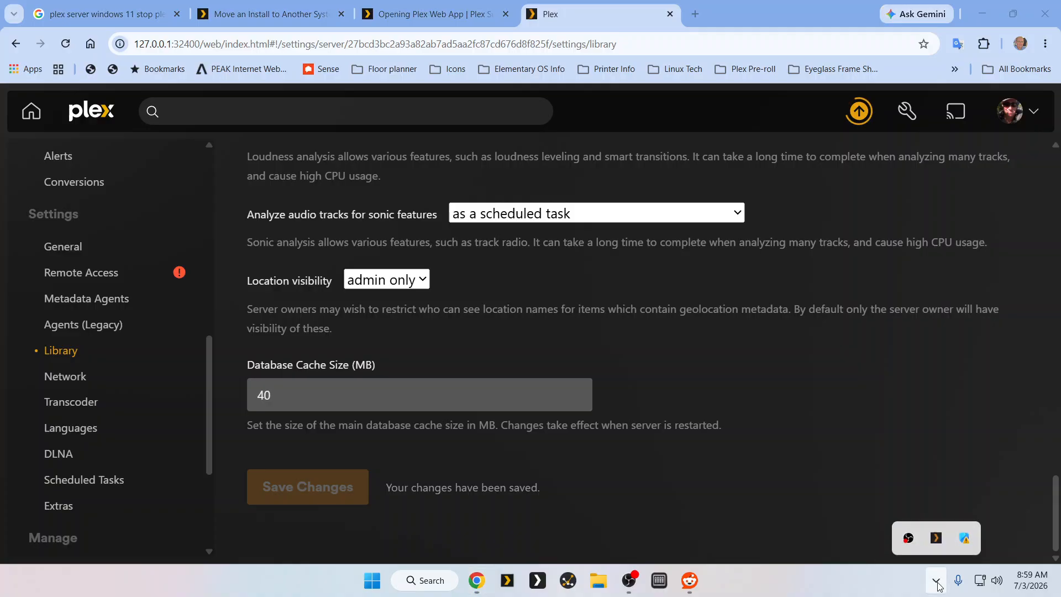
pyautogui.rightClick(937, 540)
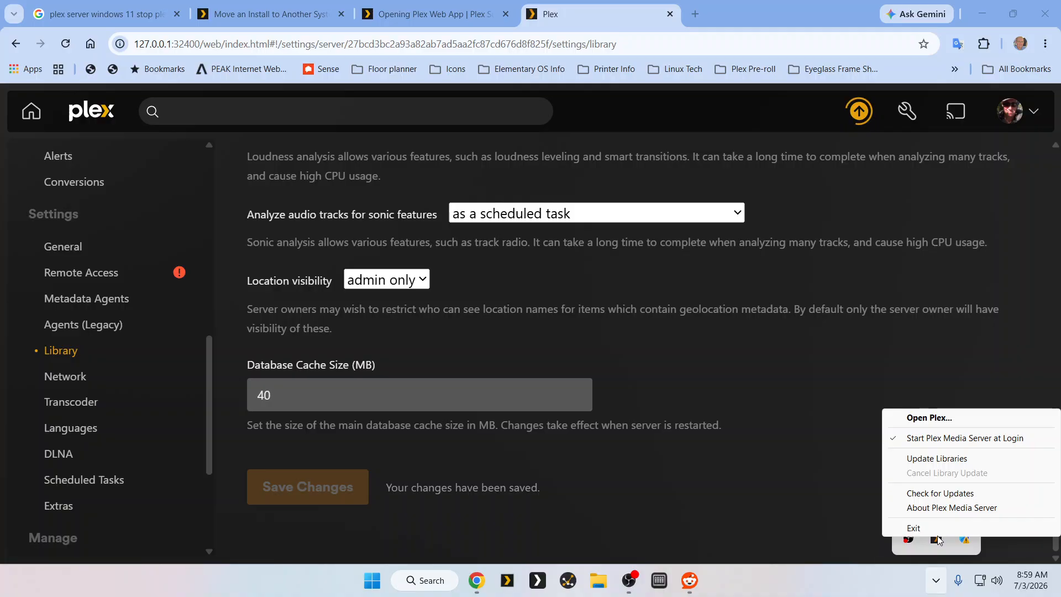
pyautogui.click(894, 441)
# Step: Exit Plex Media Server on the Windows 11 machine
pyautogui.click(935, 580)
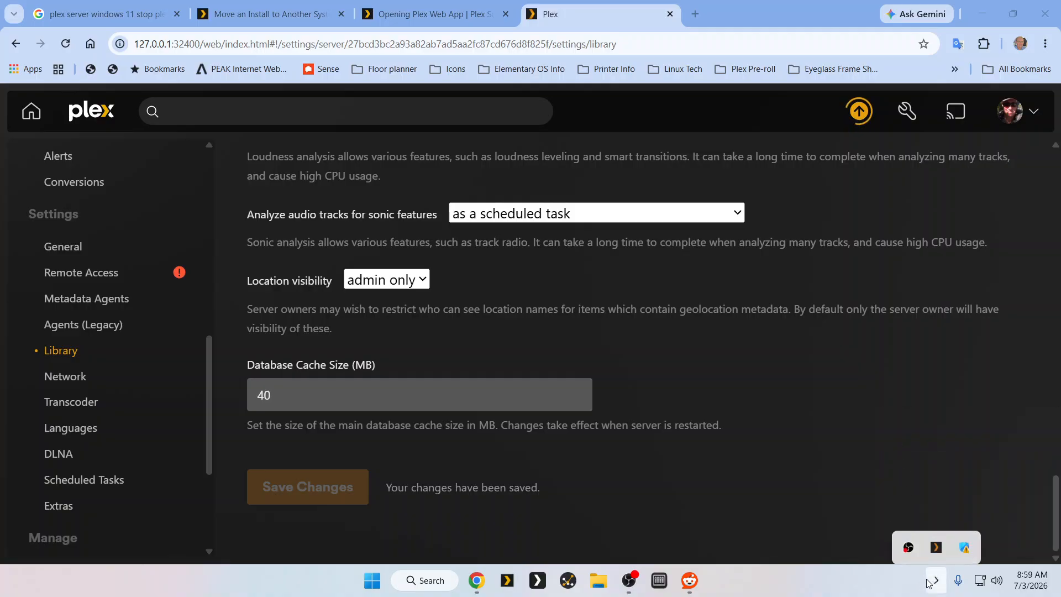
pyautogui.rightClick(937, 539)
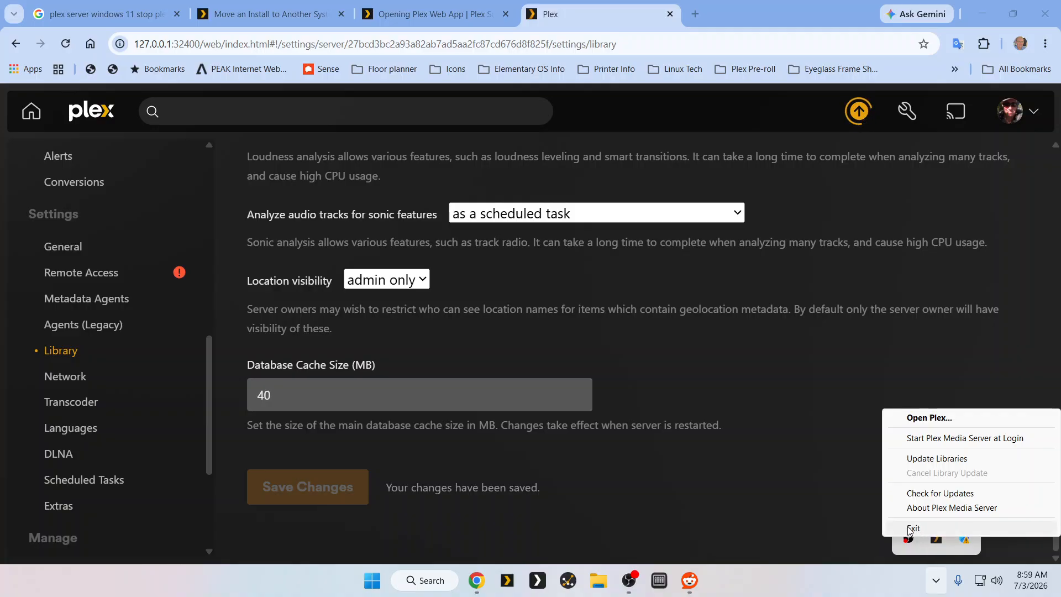
pyautogui.click(911, 528)
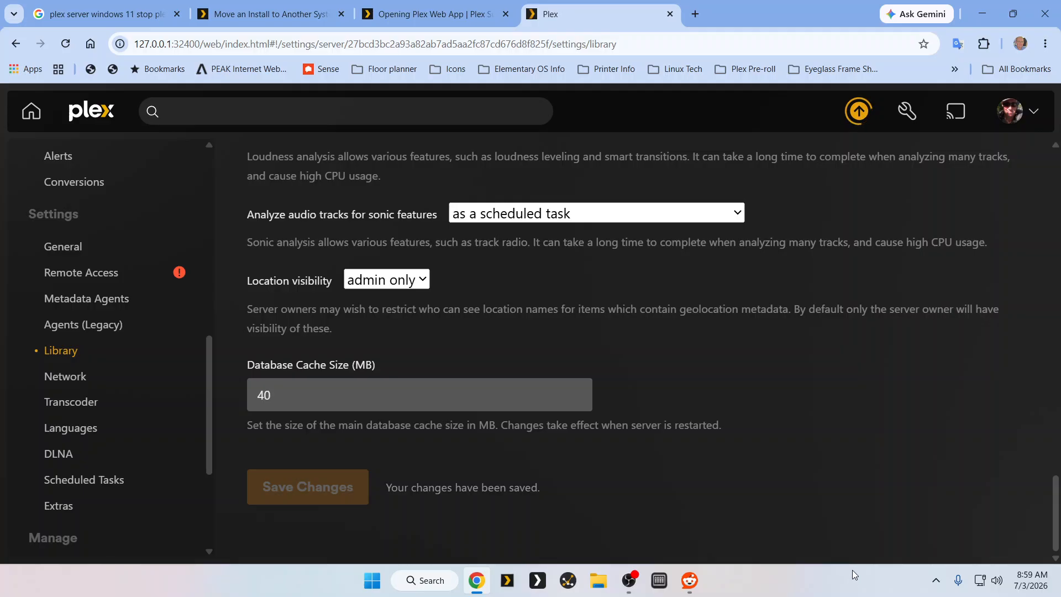
# Step: Reload the local Plex web page to check whether the server still responds, and close its tab
pyautogui.click(65, 44)
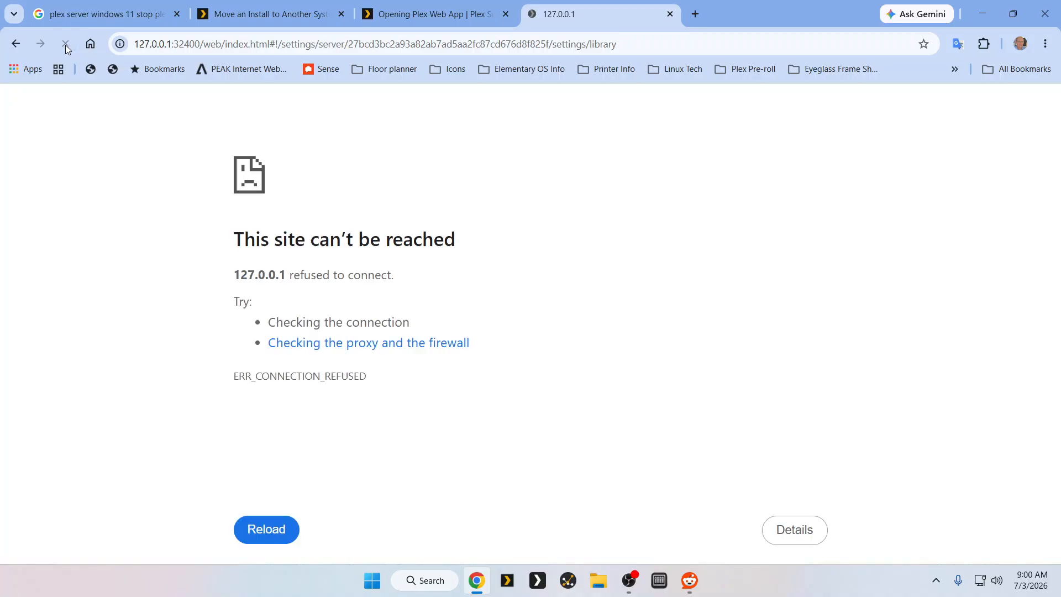
pyautogui.click(65, 45)
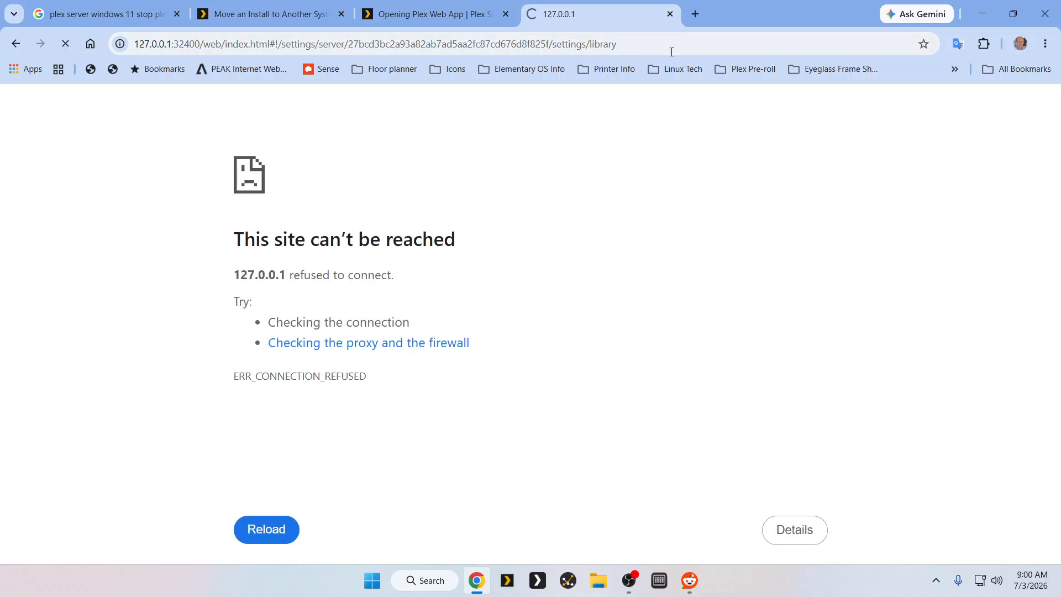
pyautogui.click(670, 14)
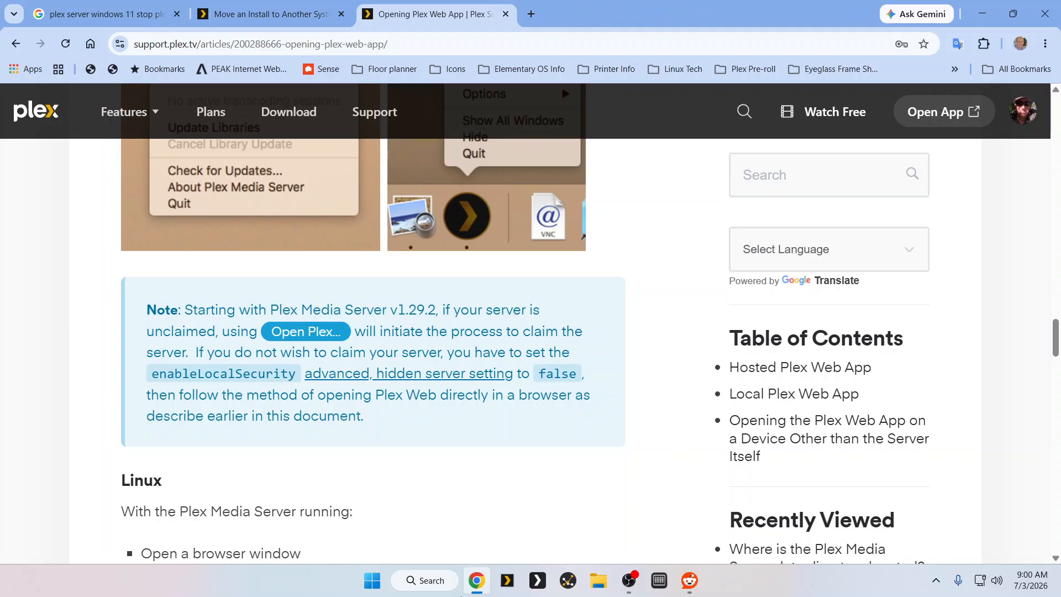
# Step: Switch to the Plex web app, check the Bench-Windows11 server's availability in the settings' server list, and close the app
pyautogui.click(537, 581)
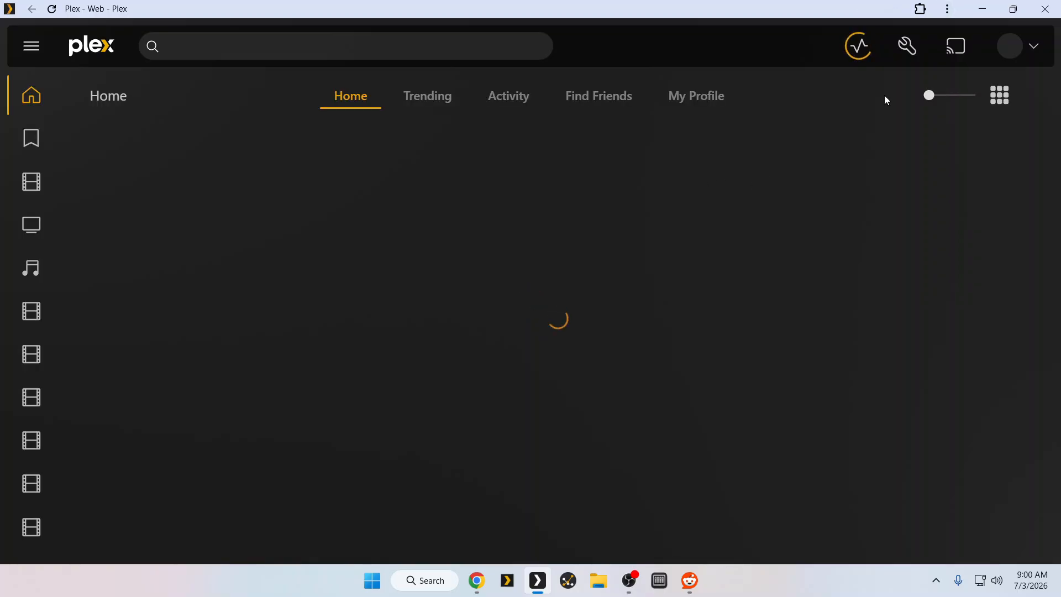
pyautogui.click(903, 55)
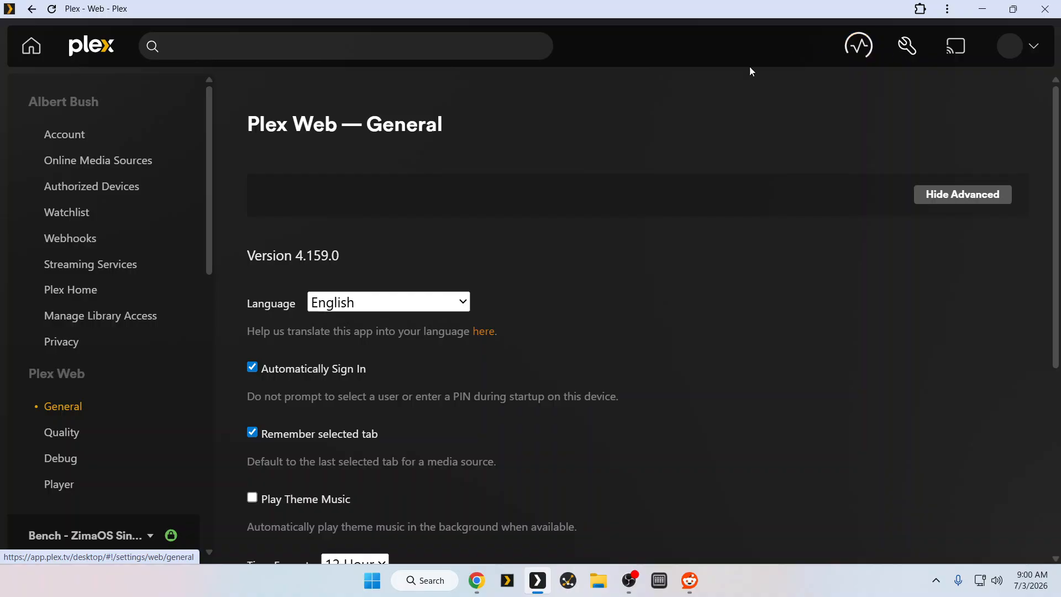
pyautogui.scroll(-4, 99, 486)
pyautogui.click(124, 329)
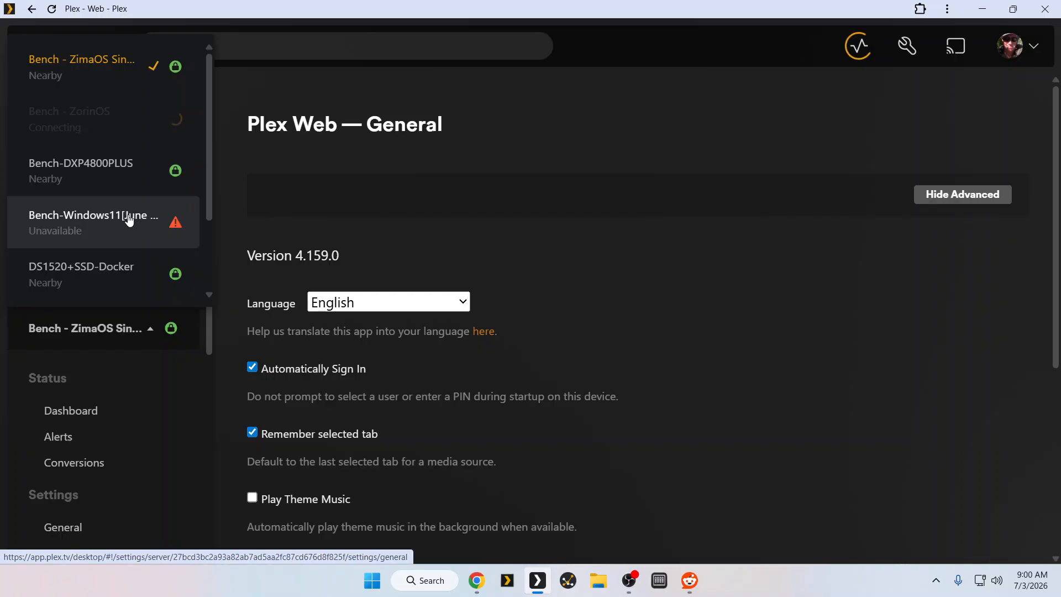
pyautogui.click(1042, 10)
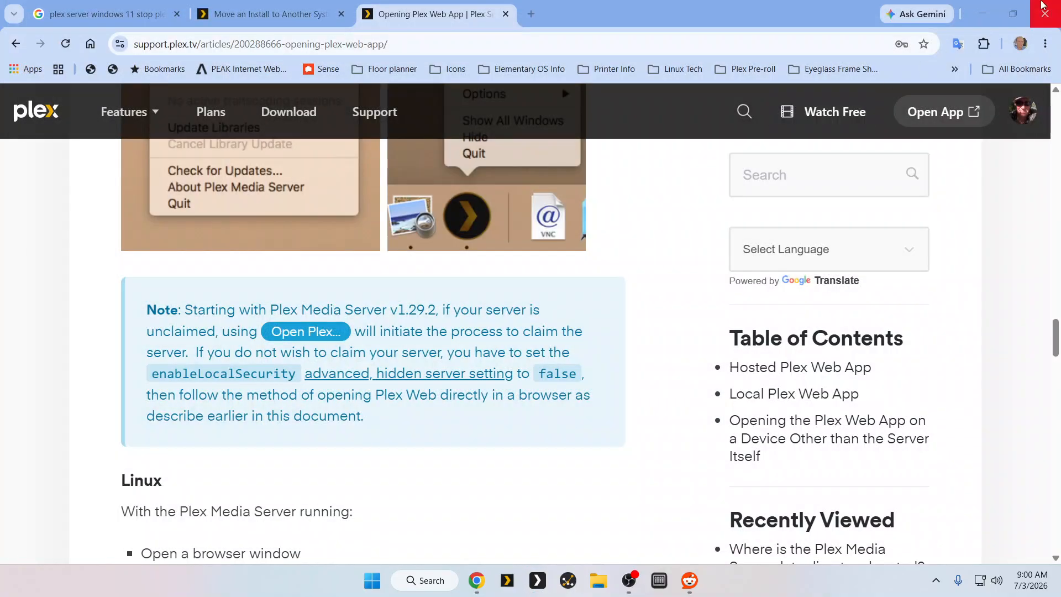
# Step: Minimize the browser, examine the available network computers and quick-access folders in a maximized File Explorer, and close it
pyautogui.click(982, 13)
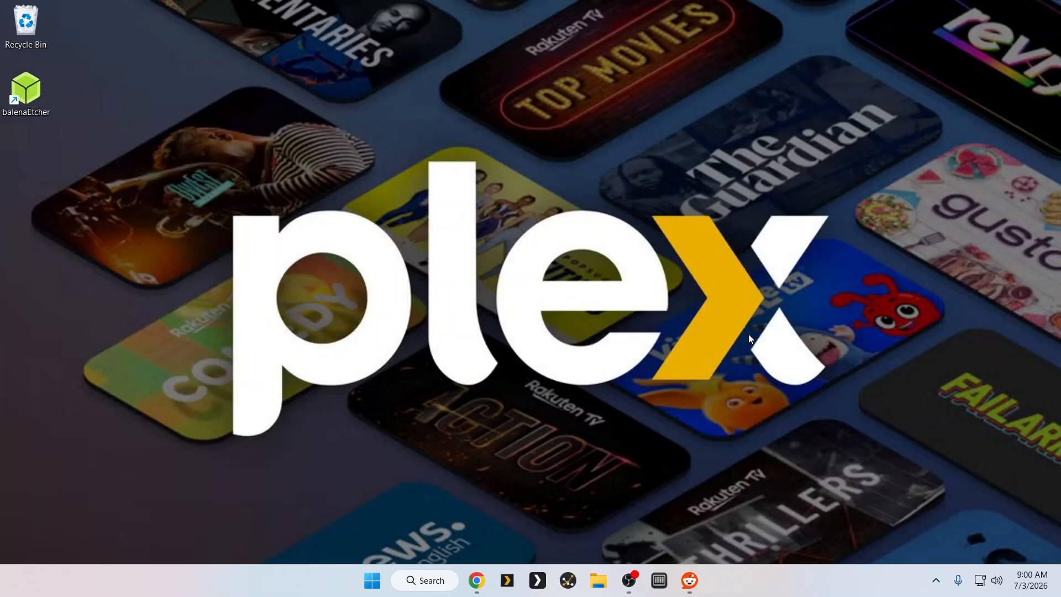
pyautogui.click(598, 580)
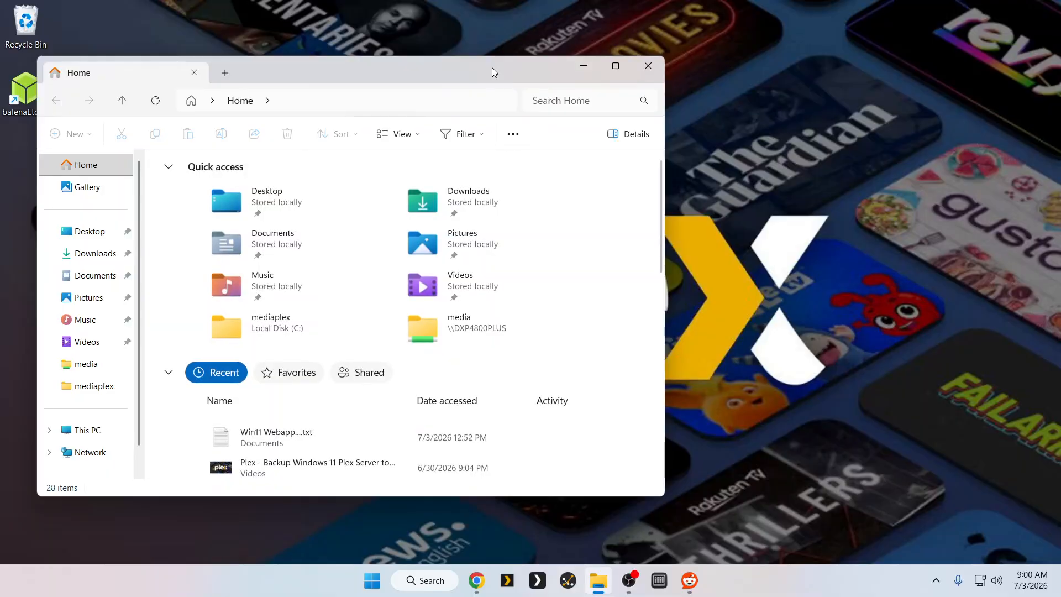
pyautogui.doubleClick(492, 65)
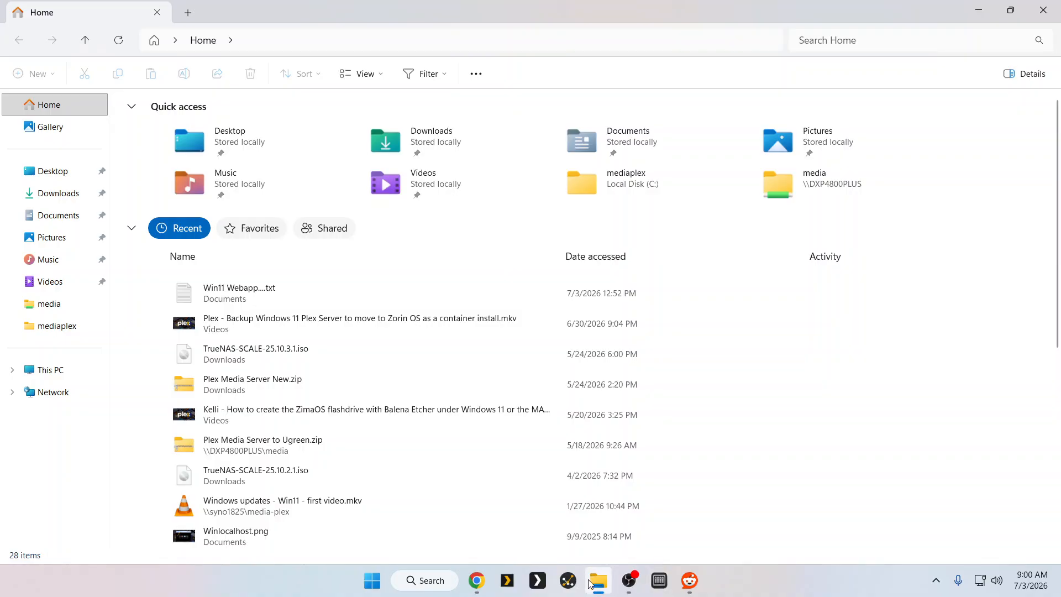
pyautogui.moveTo(596, 587)
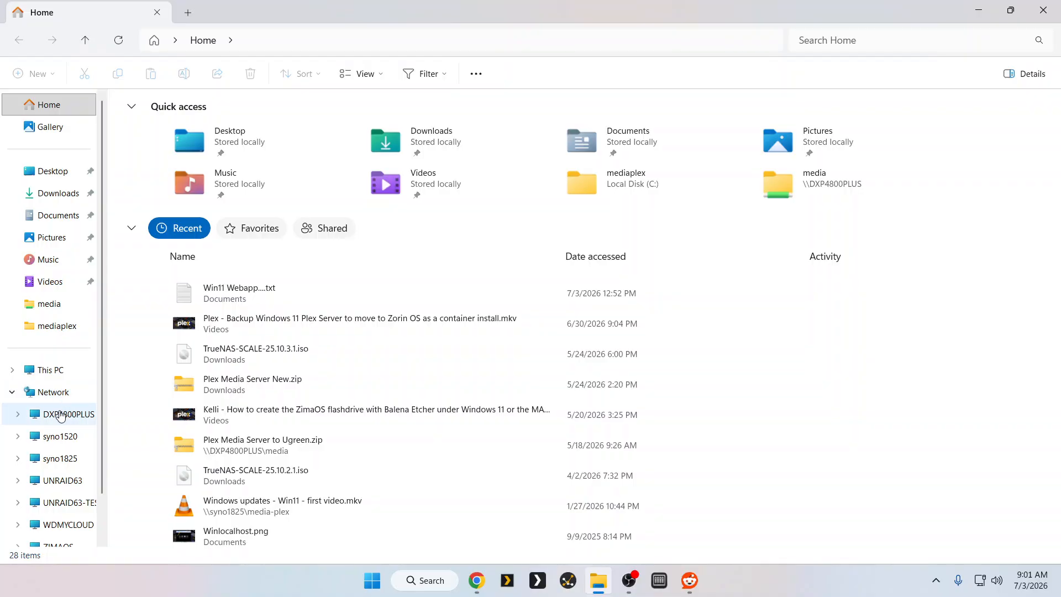
pyautogui.scroll(-1, 47, 315)
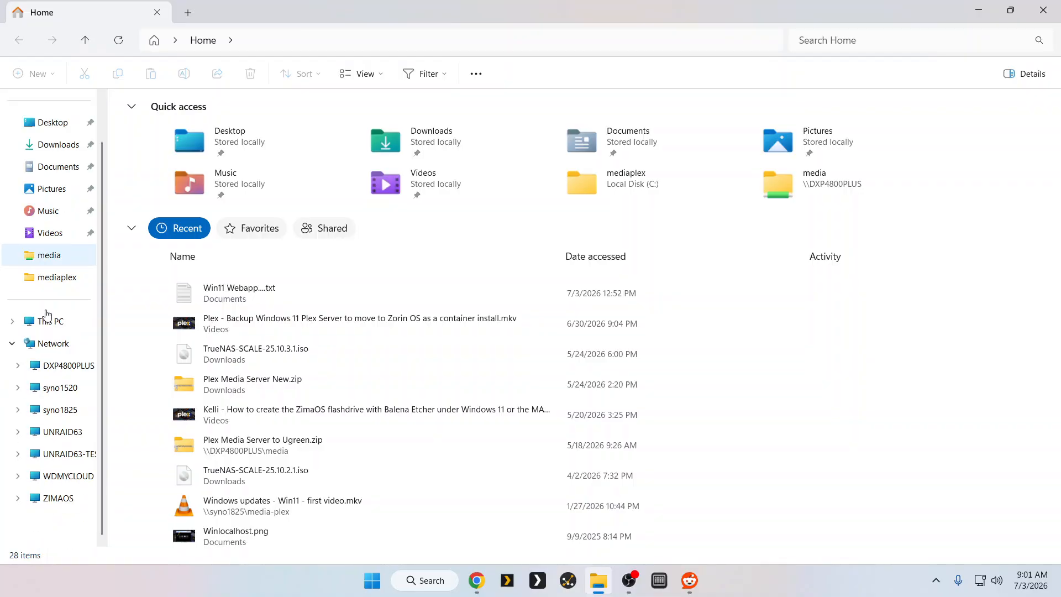
pyautogui.scroll(1, 46, 315)
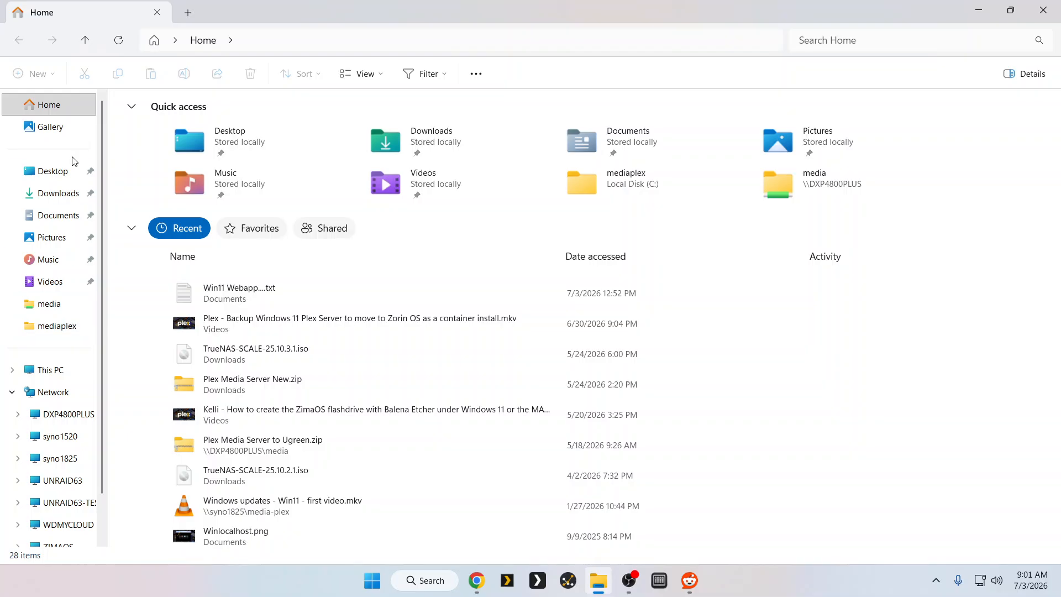
pyautogui.scroll(-2, 33, 277)
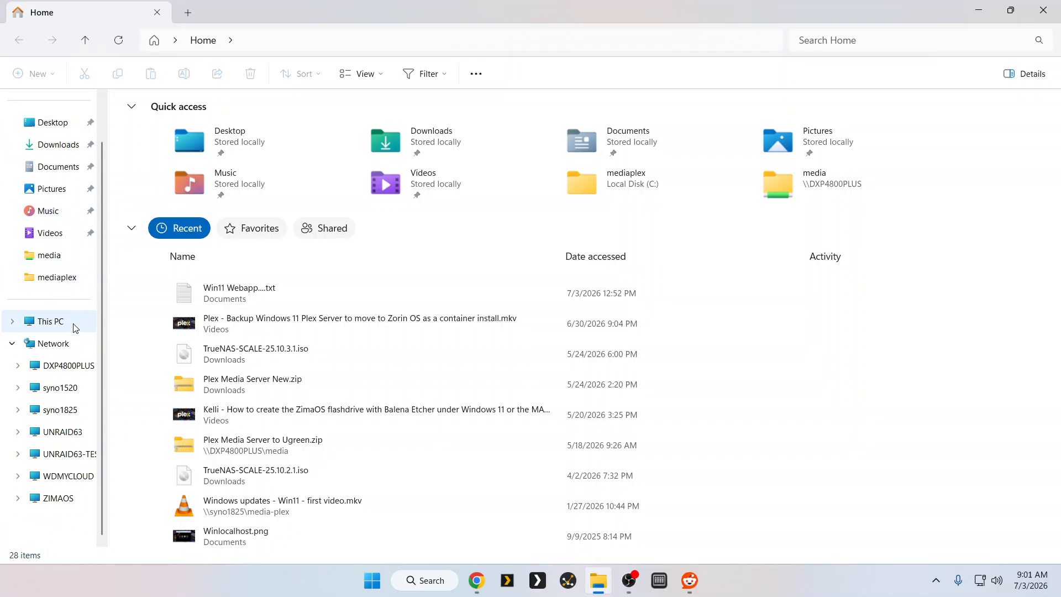
pyautogui.scroll(2, 82, 327)
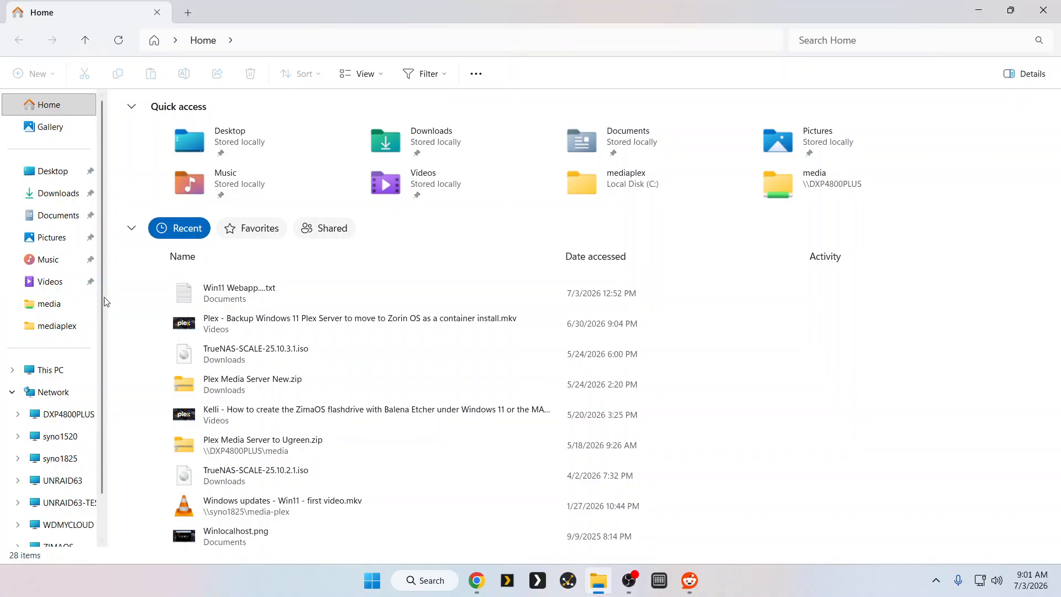
pyautogui.click(1036, 17)
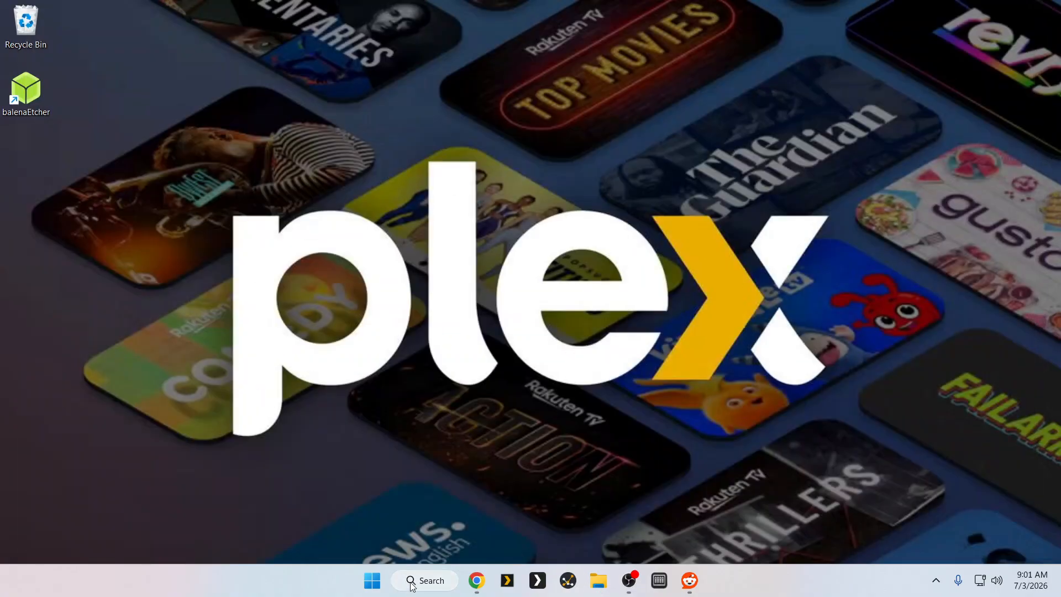
pyautogui.rightClick(594, 582)
pyautogui.click(579, 588)
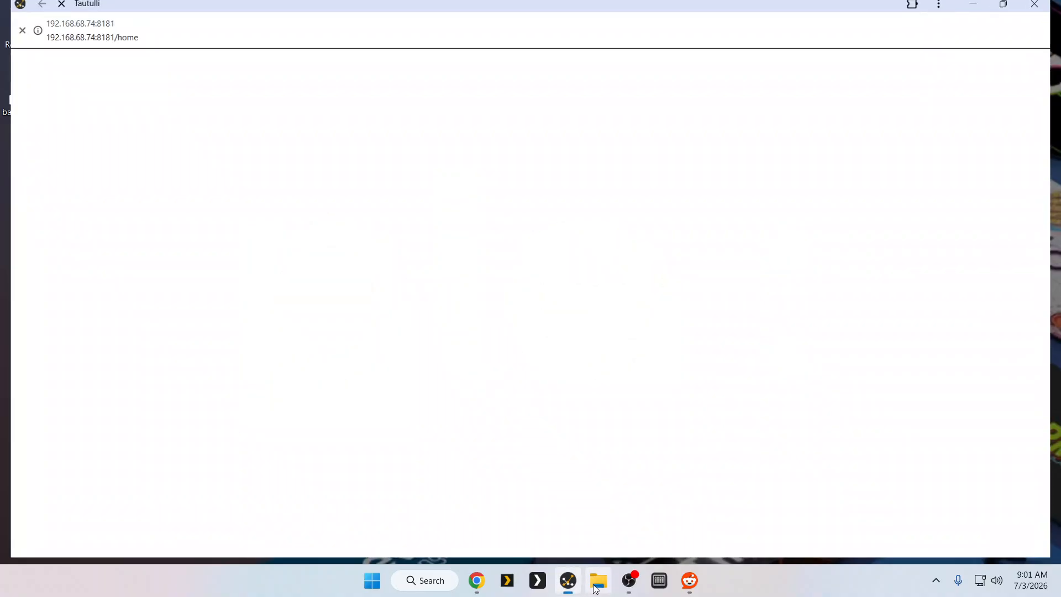
pyautogui.click(1045, 9)
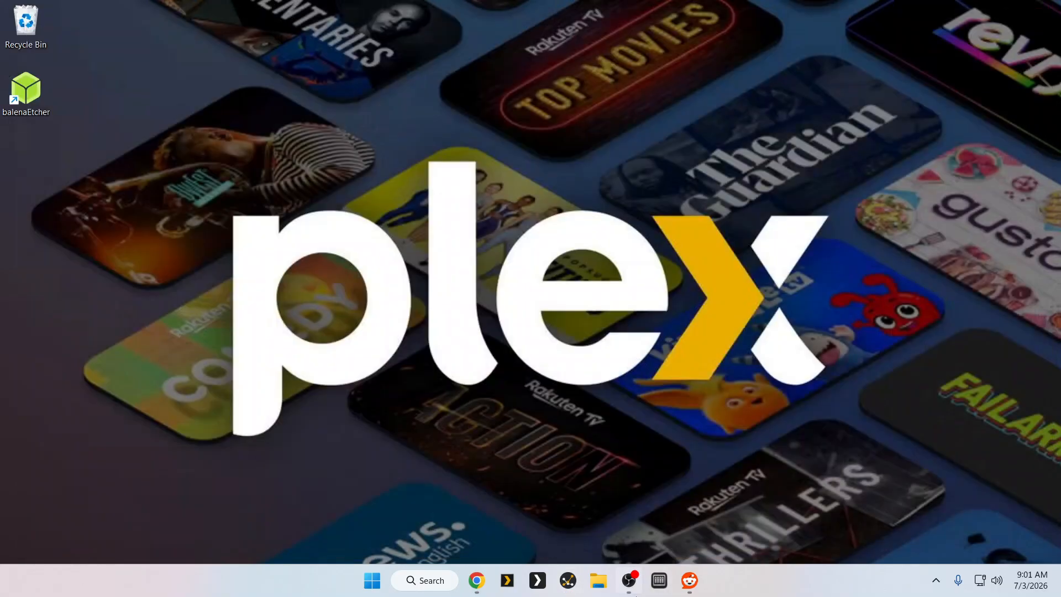
# Step: Open File Explorer and browse drive C: to the AppData\Local folder inside the personal user profile
pyautogui.click(596, 581)
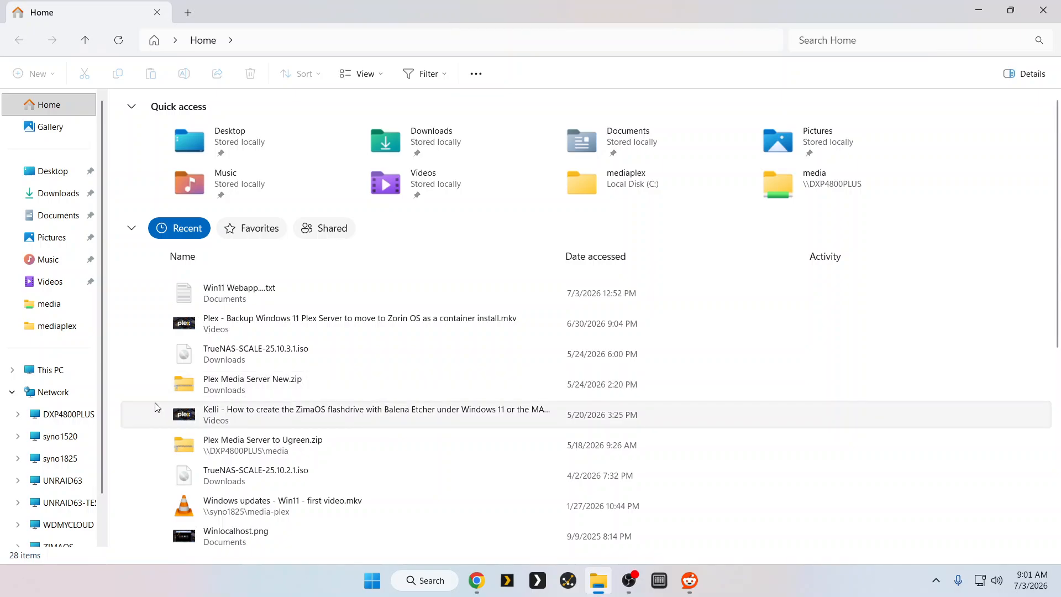
pyautogui.click(54, 376)
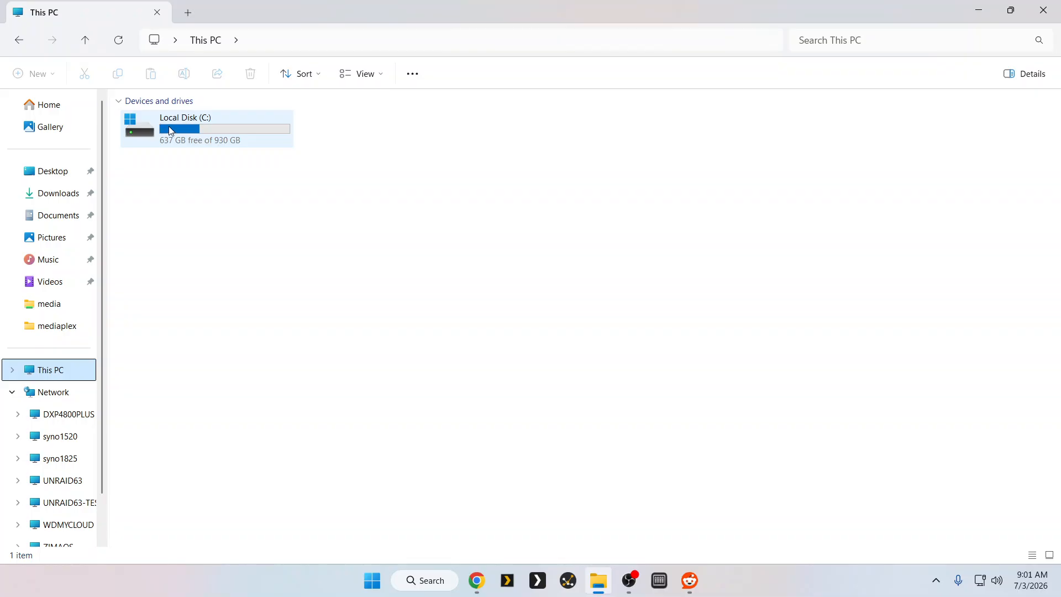
pyautogui.doubleClick(193, 130)
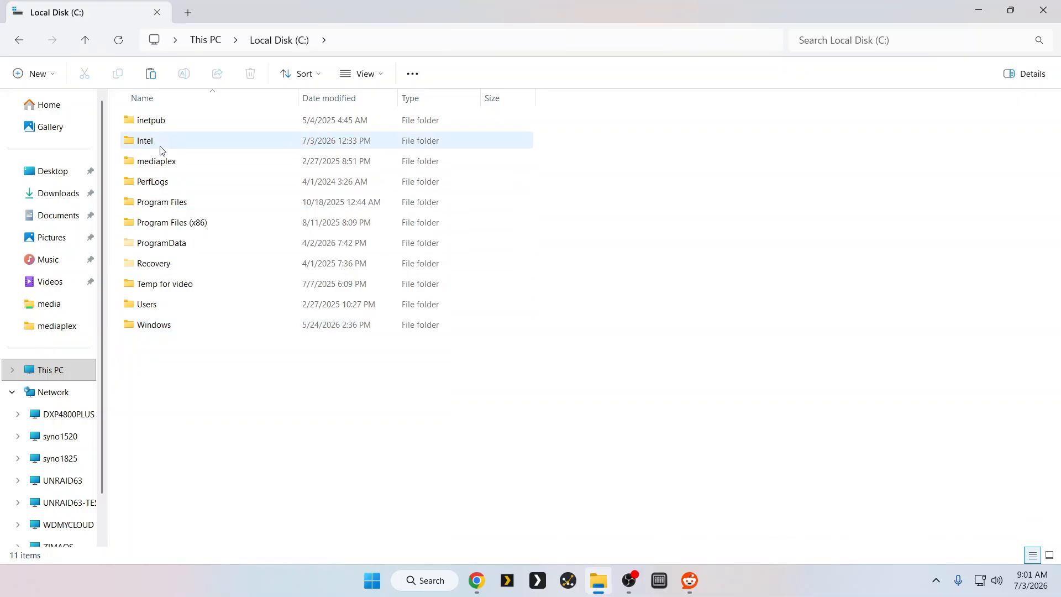
pyautogui.click(146, 304)
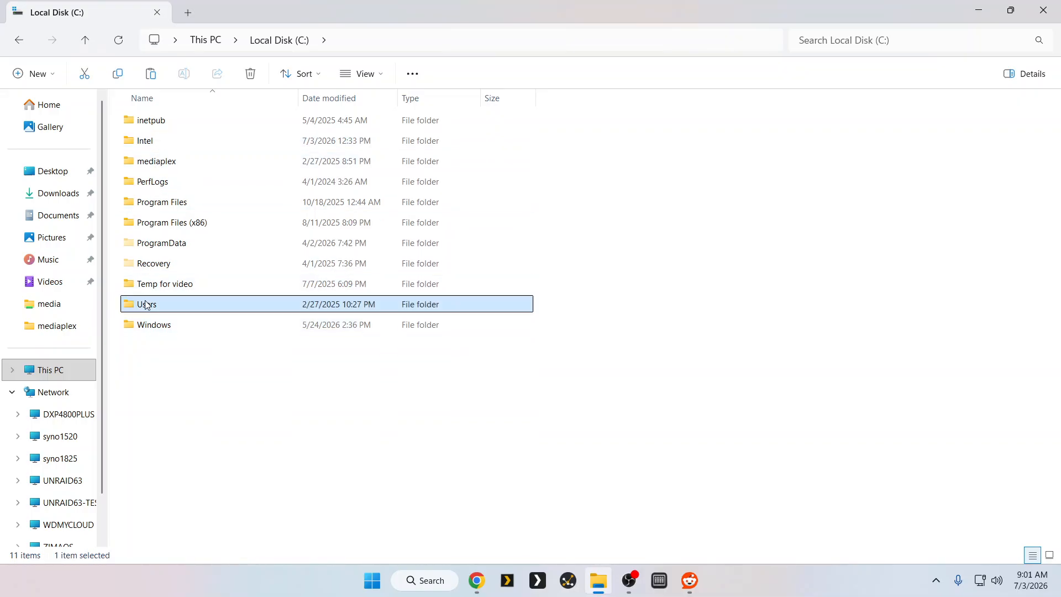
pyautogui.doubleClick(147, 304)
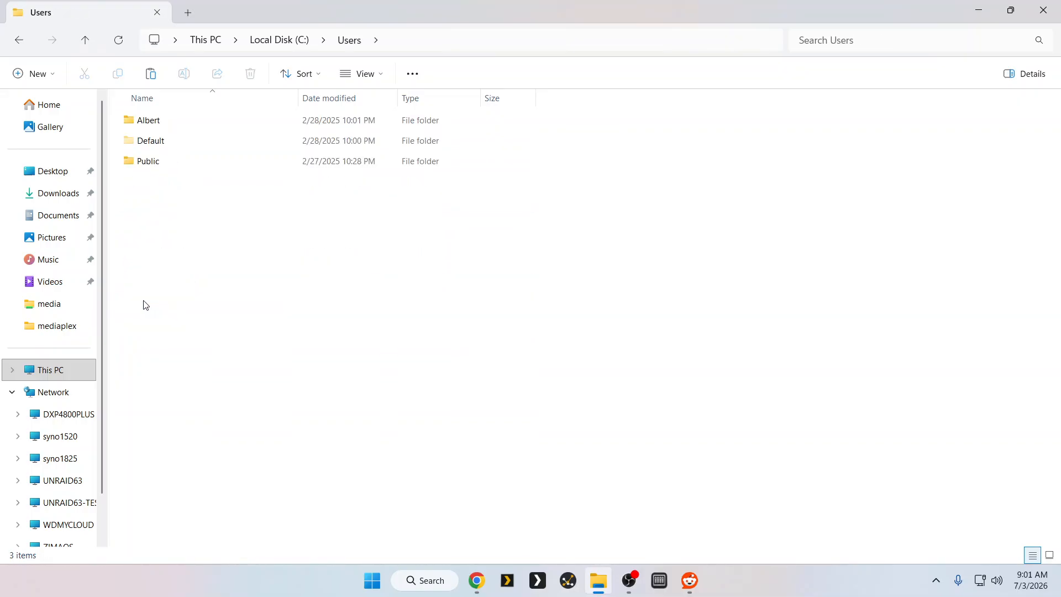
pyautogui.doubleClick(149, 127)
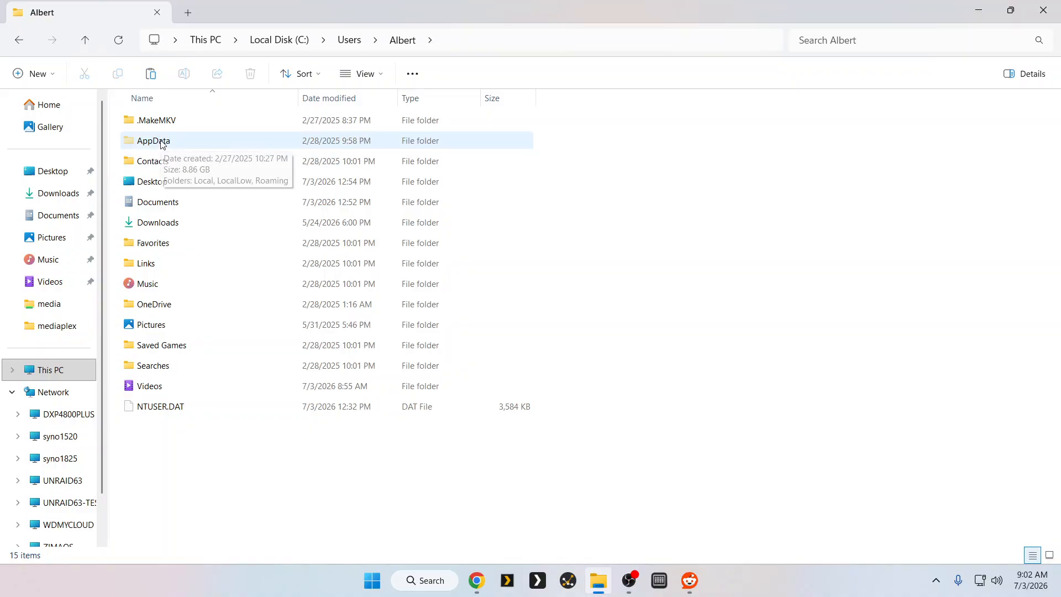
pyautogui.doubleClick(159, 142)
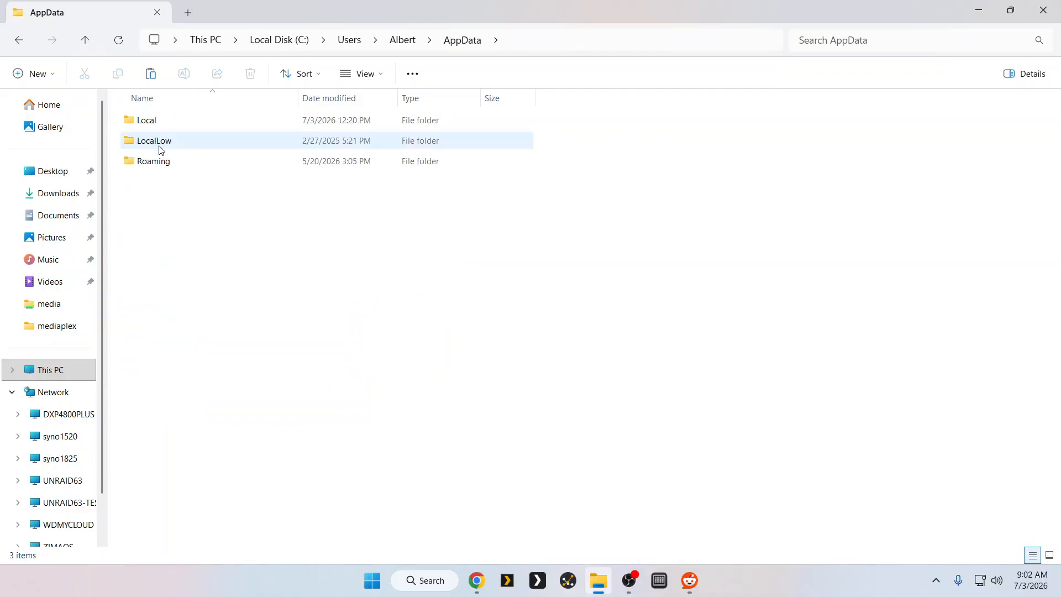
pyautogui.doubleClick(150, 117)
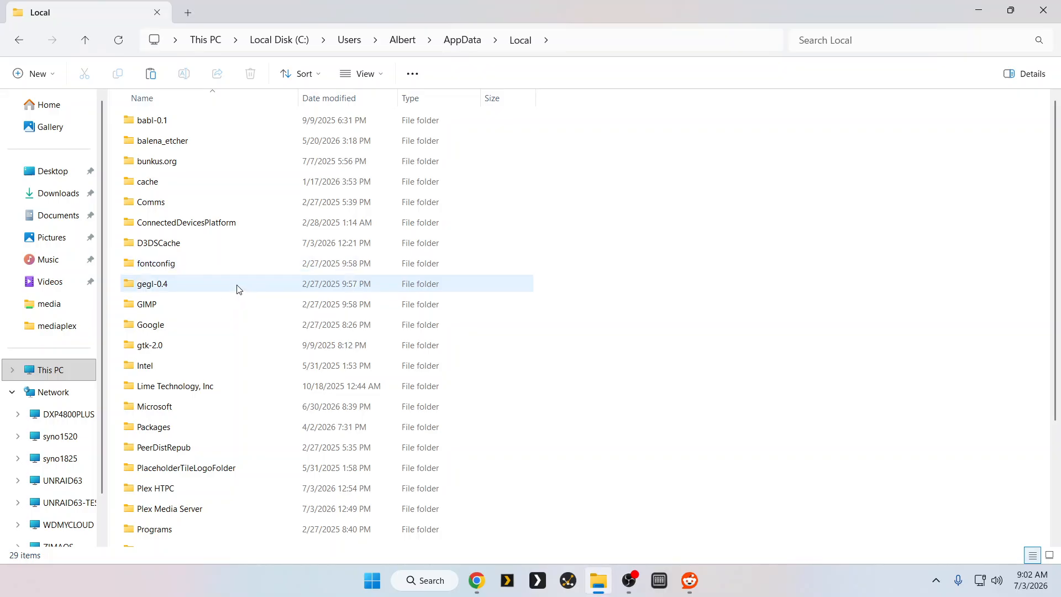
# Step: Compress the Plex Media Server folder in AppData\Local to a ZIP file
pyautogui.scroll(-3, 237, 287)
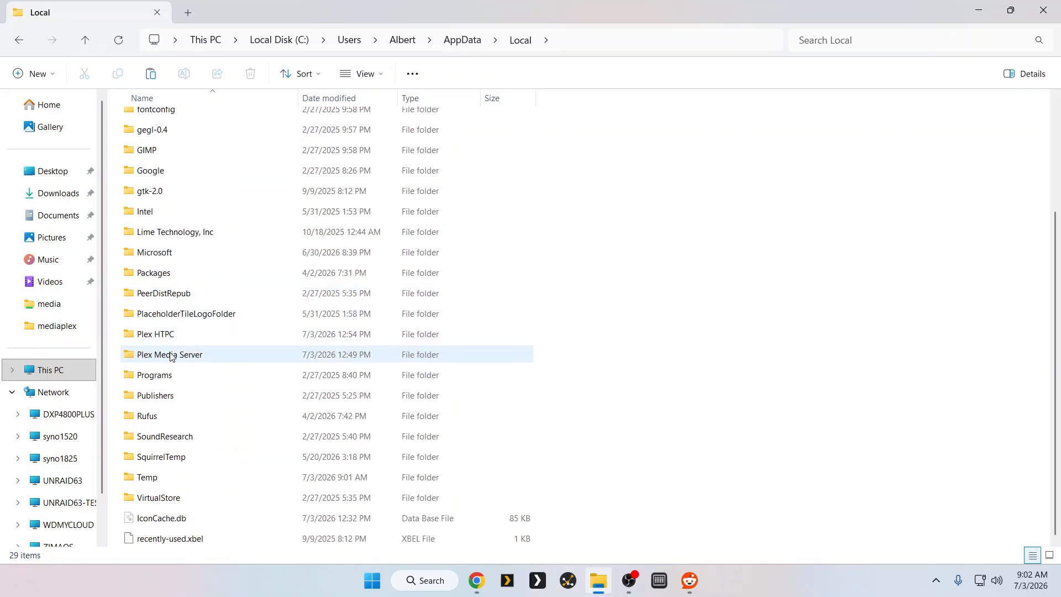
pyautogui.moveTo(172, 356)
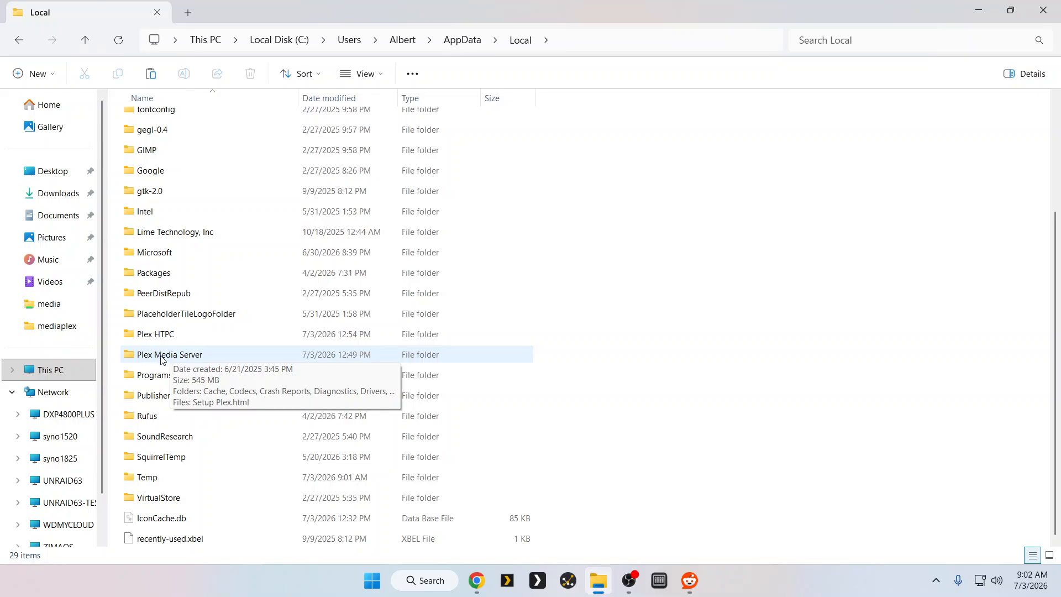
pyautogui.rightClick(162, 360)
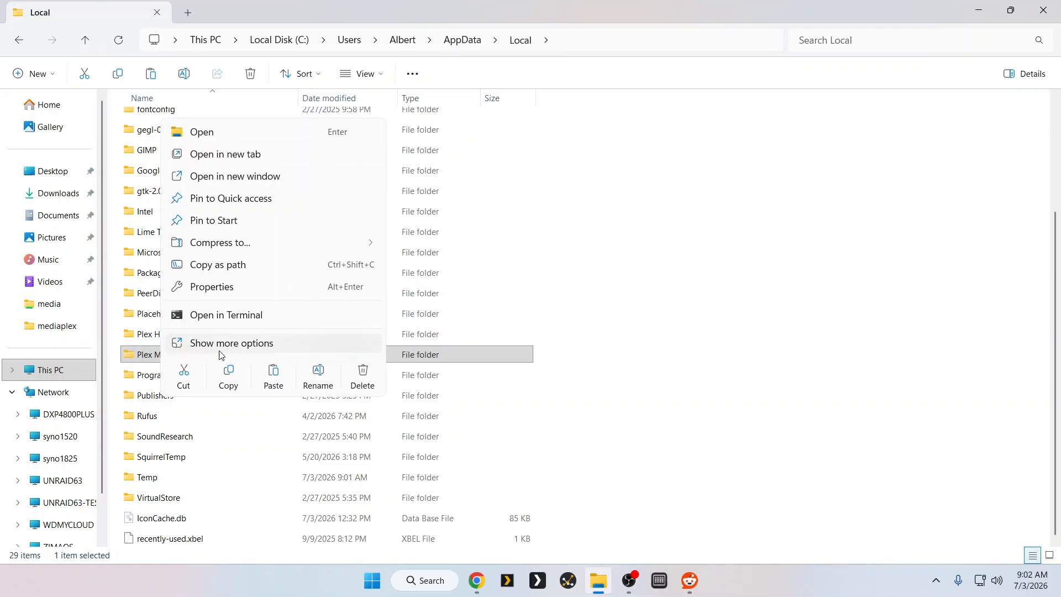
pyautogui.moveTo(205, 242)
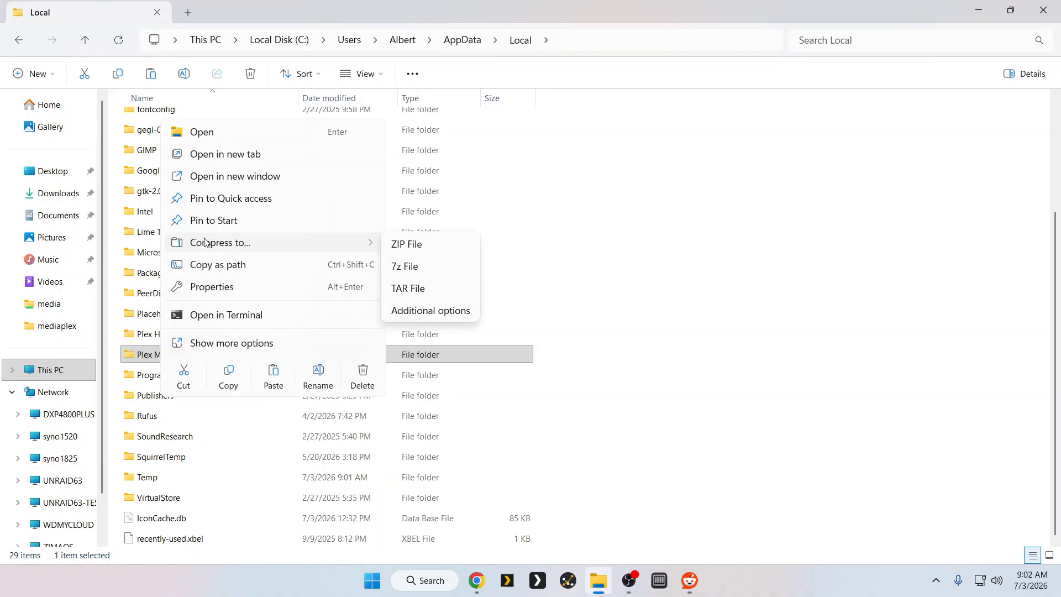
pyautogui.click(408, 247)
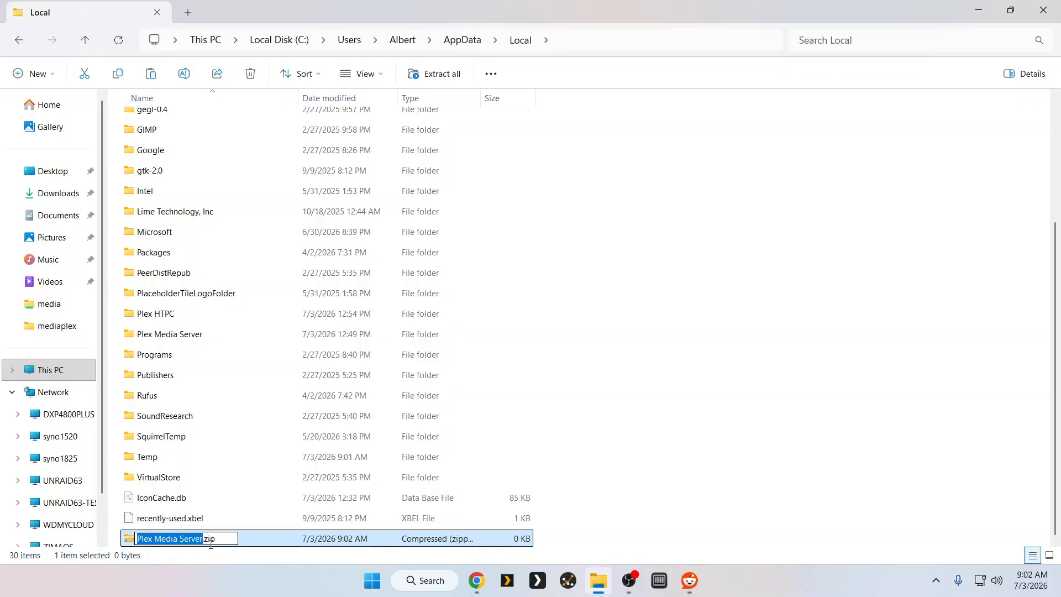
# Step: Name the new archive "Plex Media Server win11 to ZorinOS.zip"
pyautogui.click(201, 538)
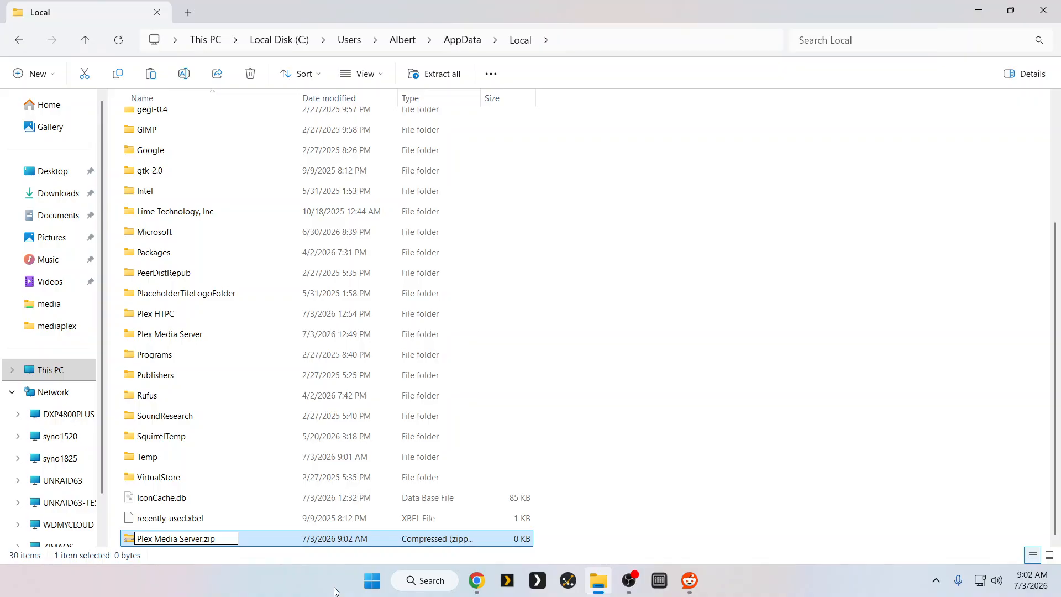
pyautogui.write('win11 ti')
pyautogui.press('BackSpace')
pyautogui.write('o ')
pyautogui.write('ZorinO')
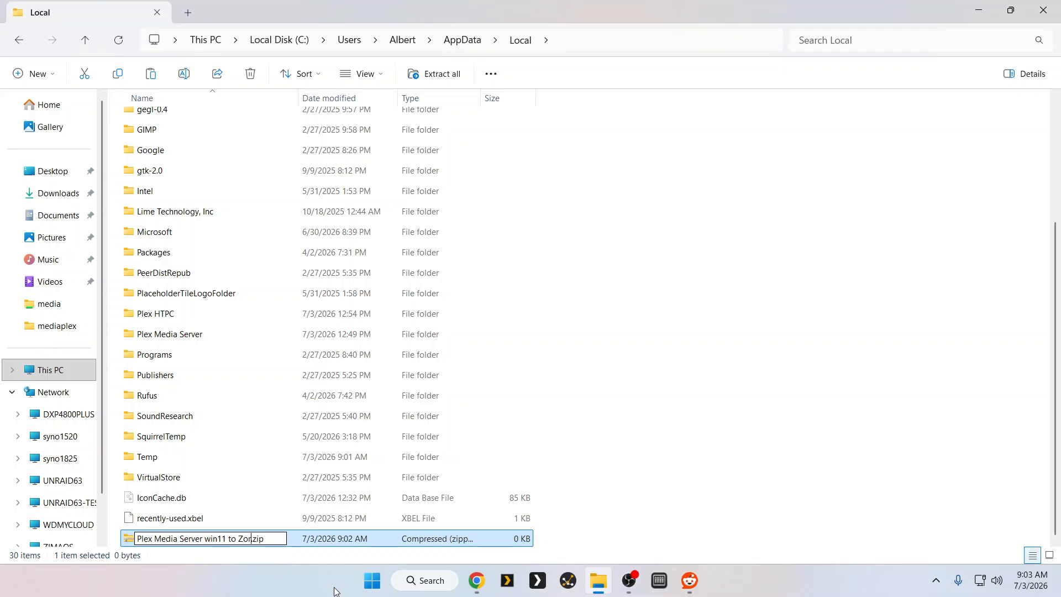
pyautogui.write('S')
pyautogui.press('Return')
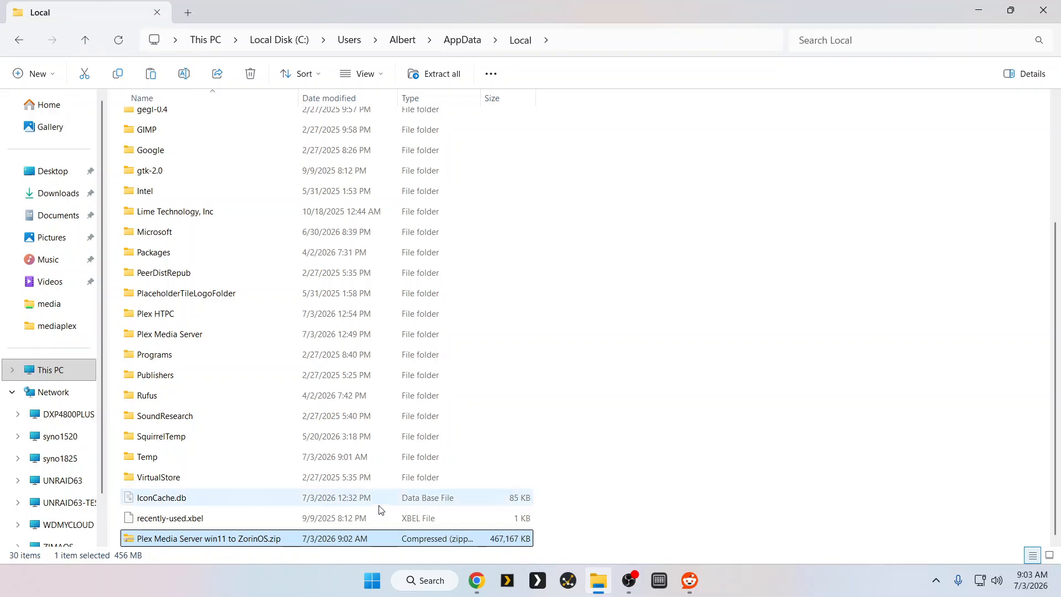
# Step: Restore the Local folder window to a smaller size and place a second File Explorer window beside it
pyautogui.doubleClick(692, 18)
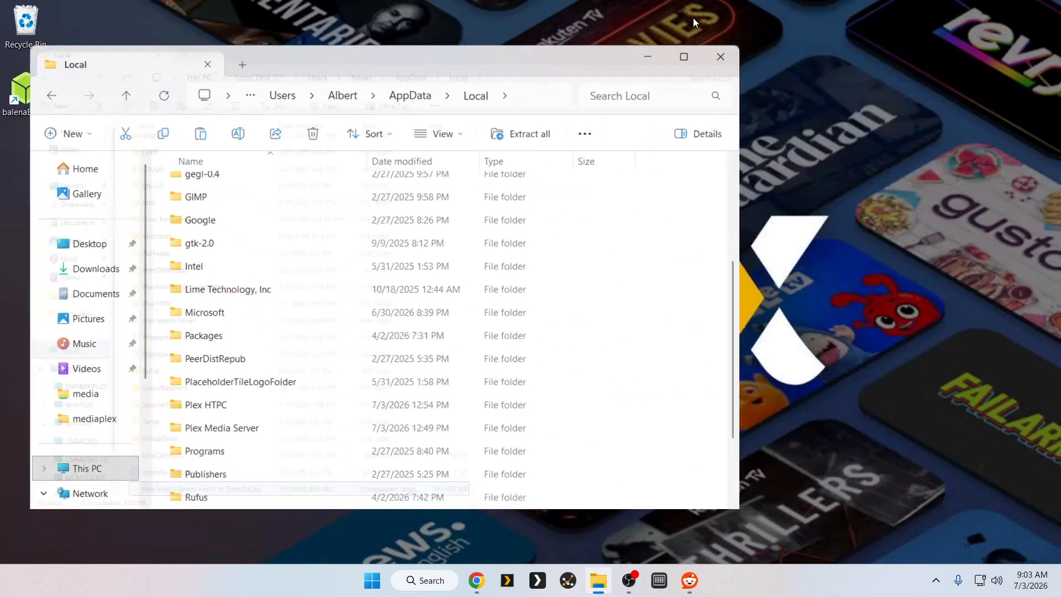
pyautogui.moveTo(518, 77); pyautogui.dragTo(504, 56)
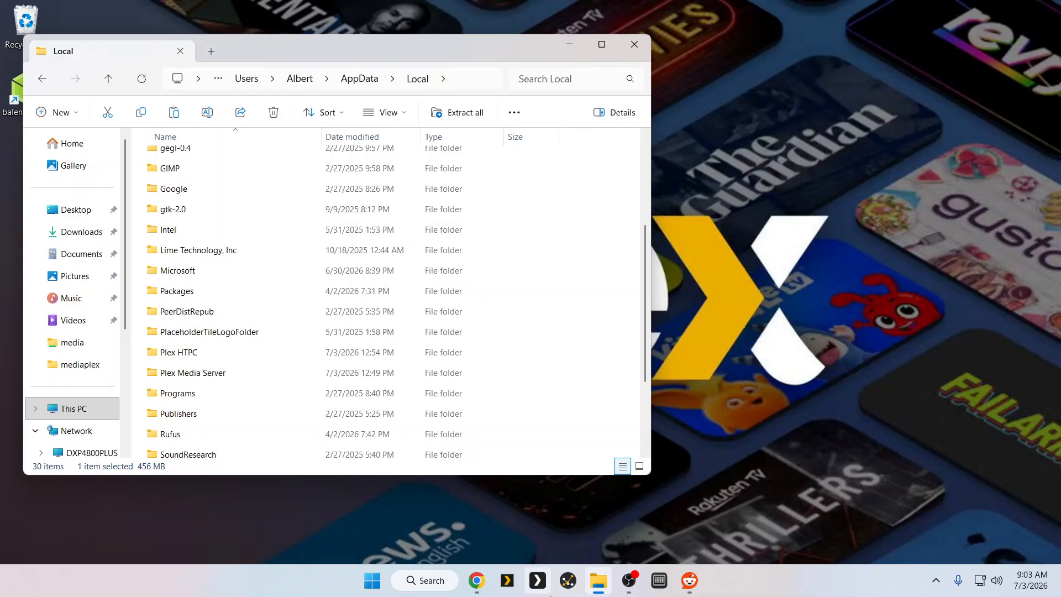
pyautogui.rightClick(600, 584)
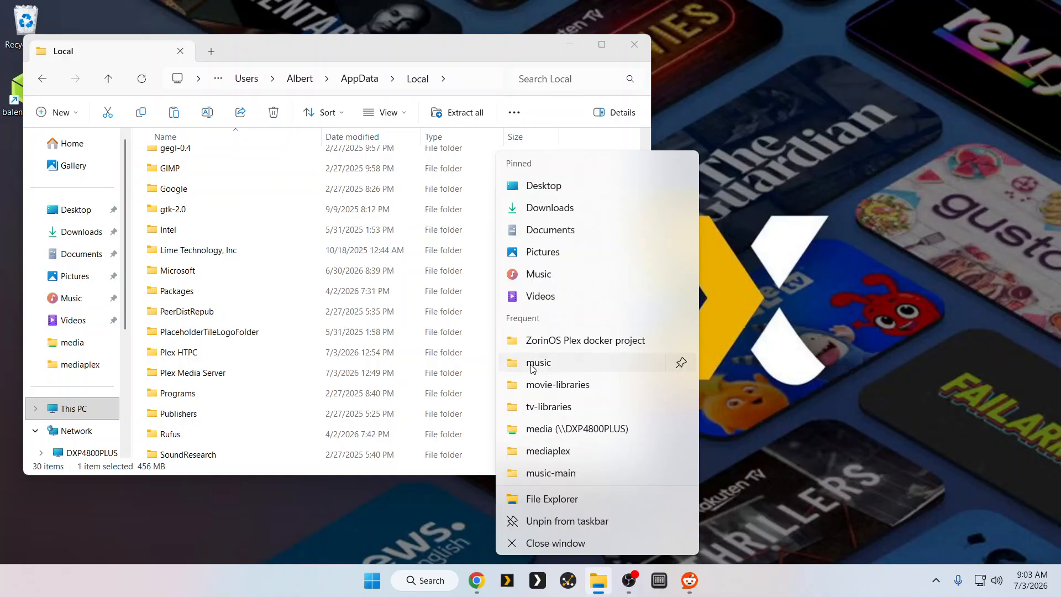
pyautogui.click(545, 501)
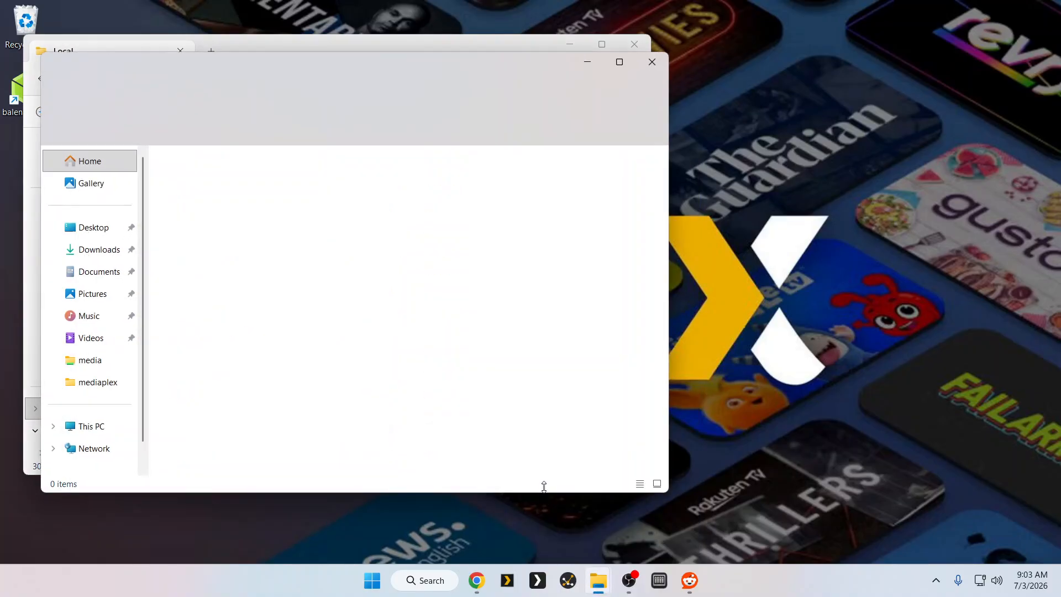
pyautogui.moveTo(450, 68); pyautogui.dragTo(837, 53)
# Step: Open the Storage share of the network computer syno1825 in the second File Explorer window
pyautogui.scroll(-3, 486, 412)
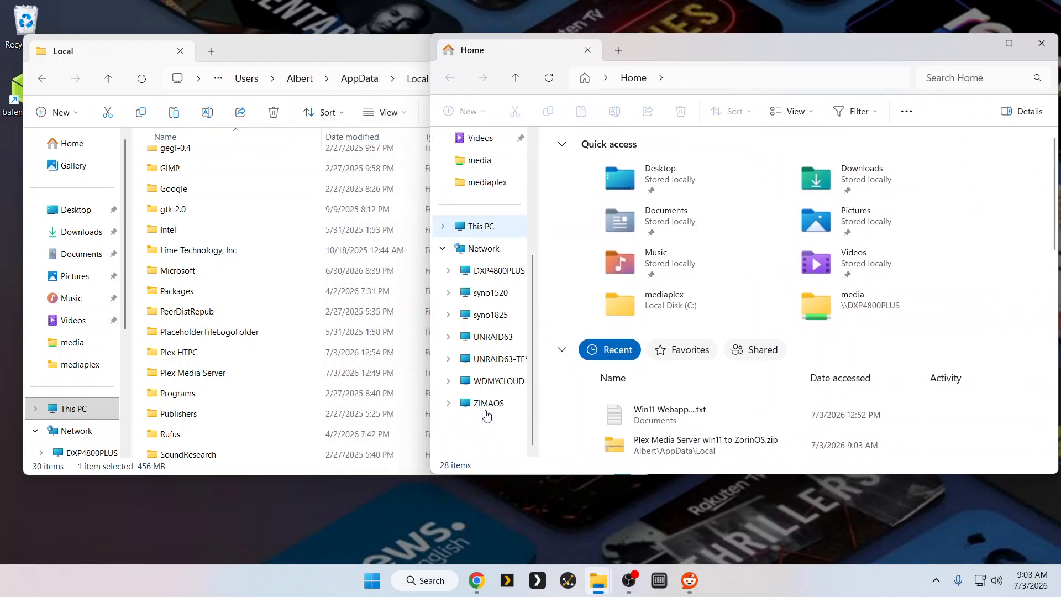
pyautogui.click(489, 315)
pyautogui.doubleClick(612, 308)
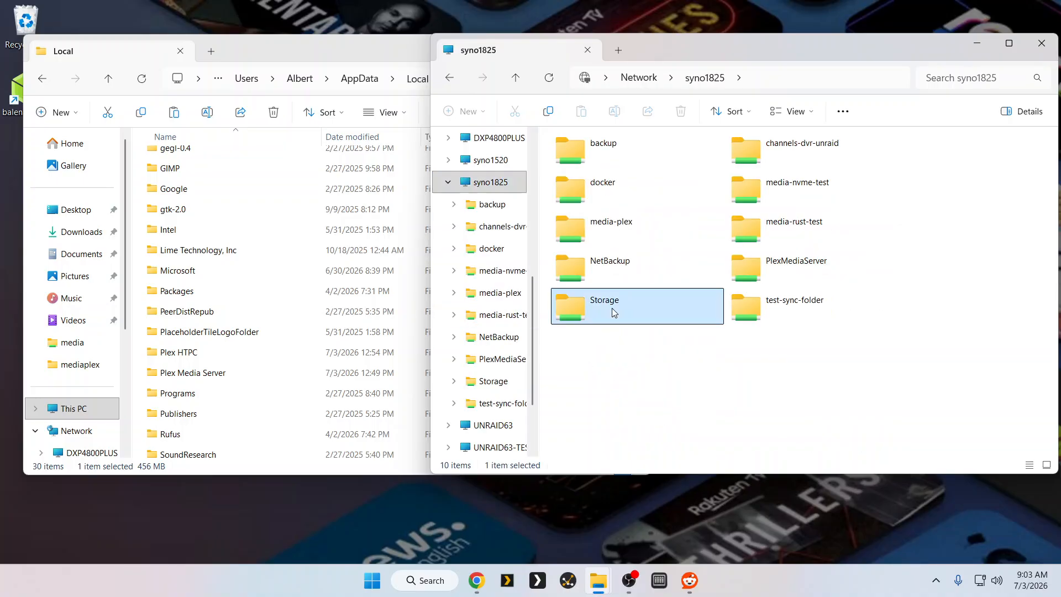
# Step: Create a folder named "Win11 to ZorinOS" in the Storage share and open it
pyautogui.rightClick(617, 340)
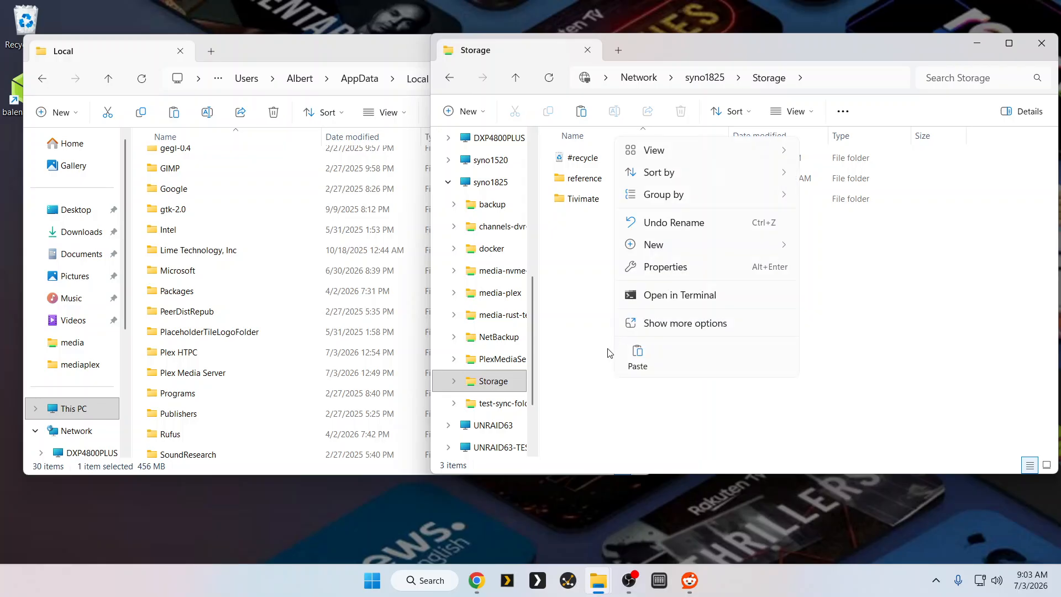
pyautogui.click(601, 354)
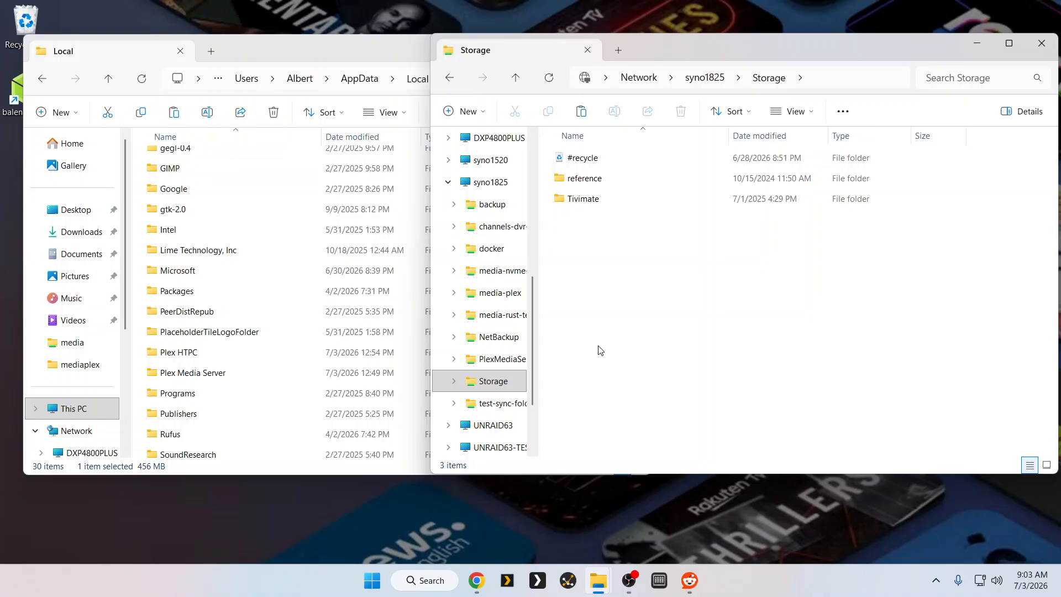
pyautogui.click(464, 111)
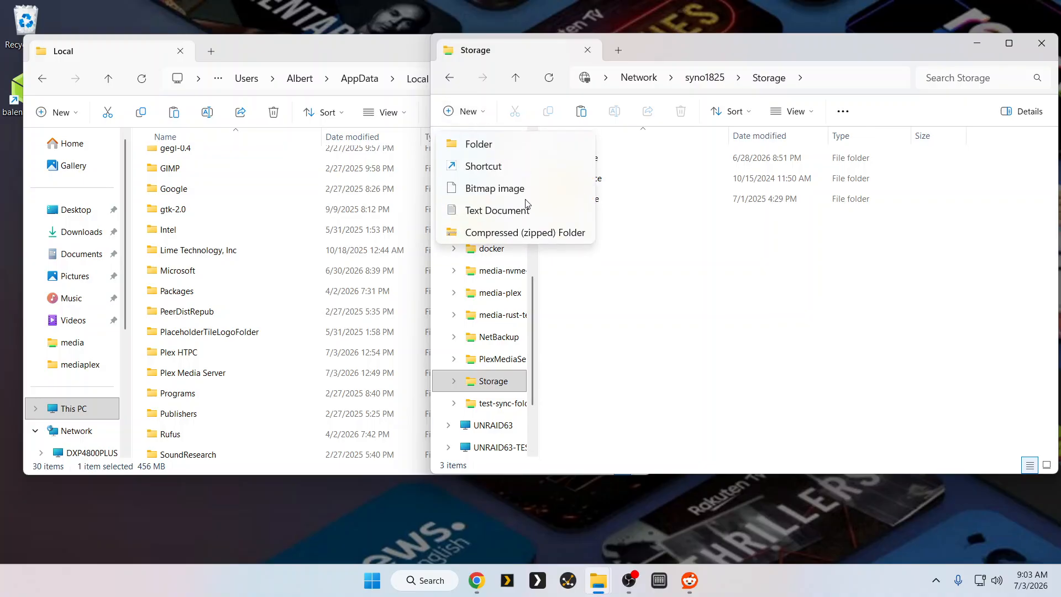
pyautogui.click(478, 144)
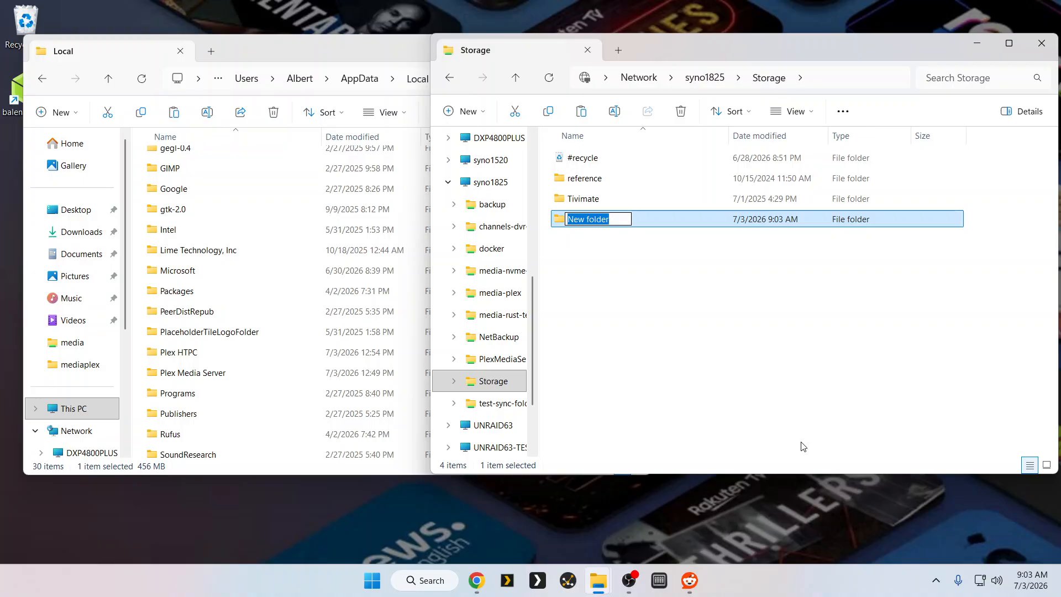
pyautogui.write('Win11')
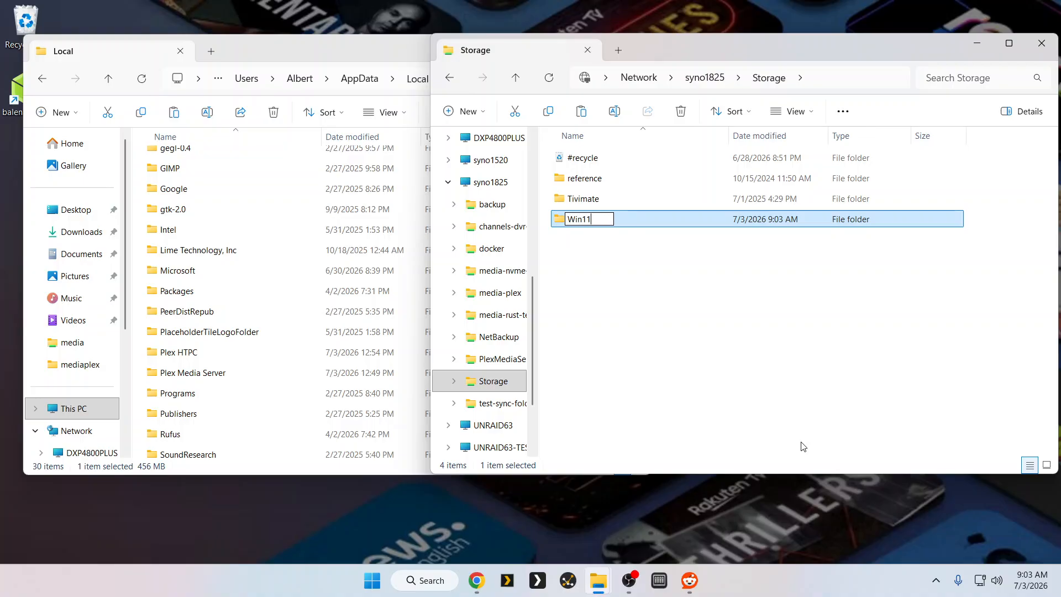
pyautogui.write(' to Zorin  OS')
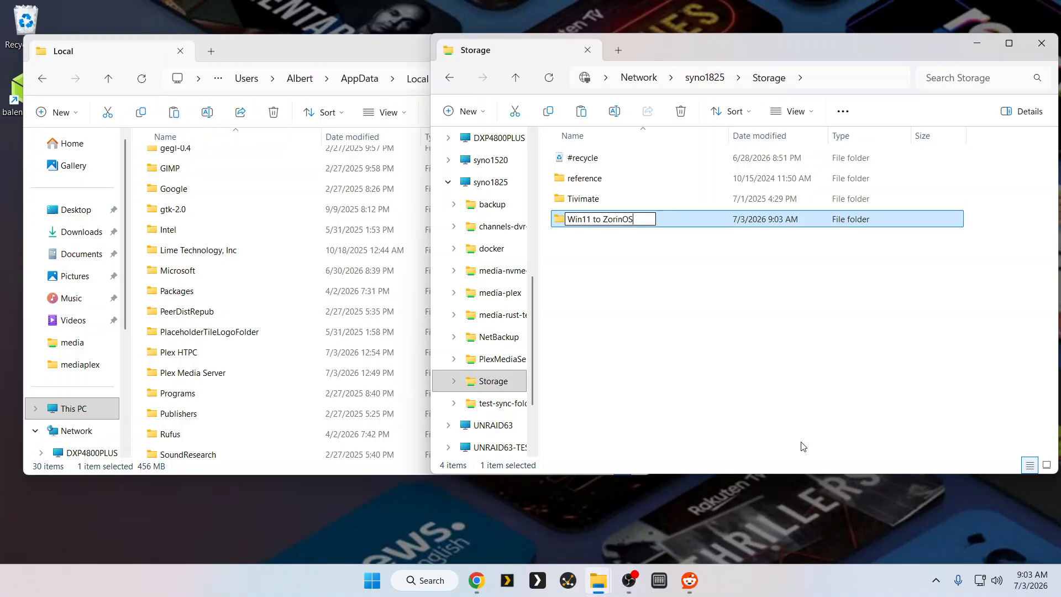
pyautogui.press('Return')
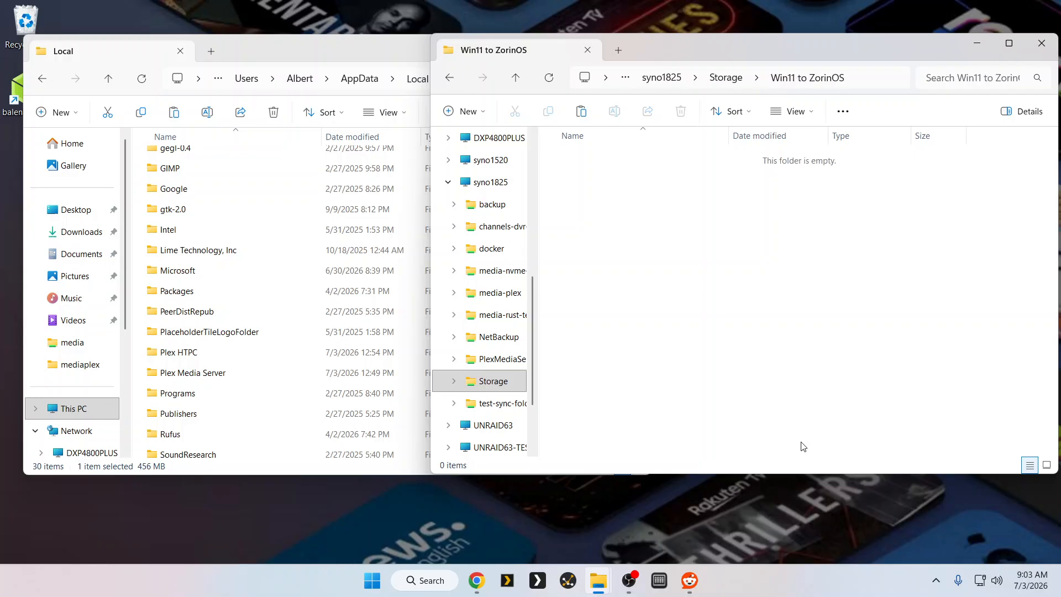
# Step: Move "Plex Media Server win11 to ZorinOS.zip" from the Local folder into the "Win11 to ZorinOS" folder on syno1825
pyautogui.scroll(-3, 279, 328)
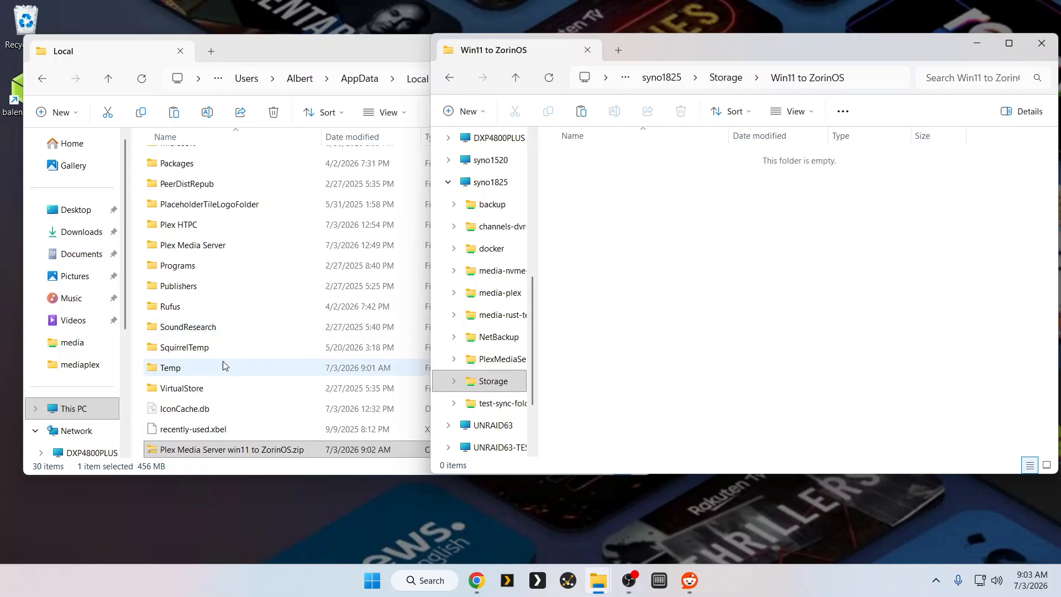
pyautogui.click(188, 450)
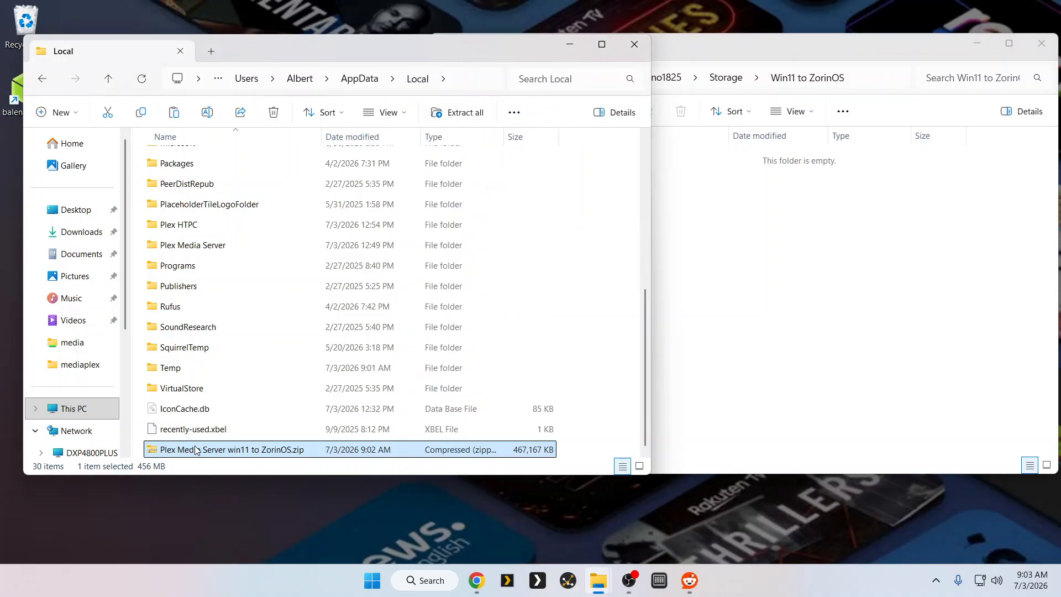
pyautogui.rightClick(196, 450)
pyautogui.click(219, 467)
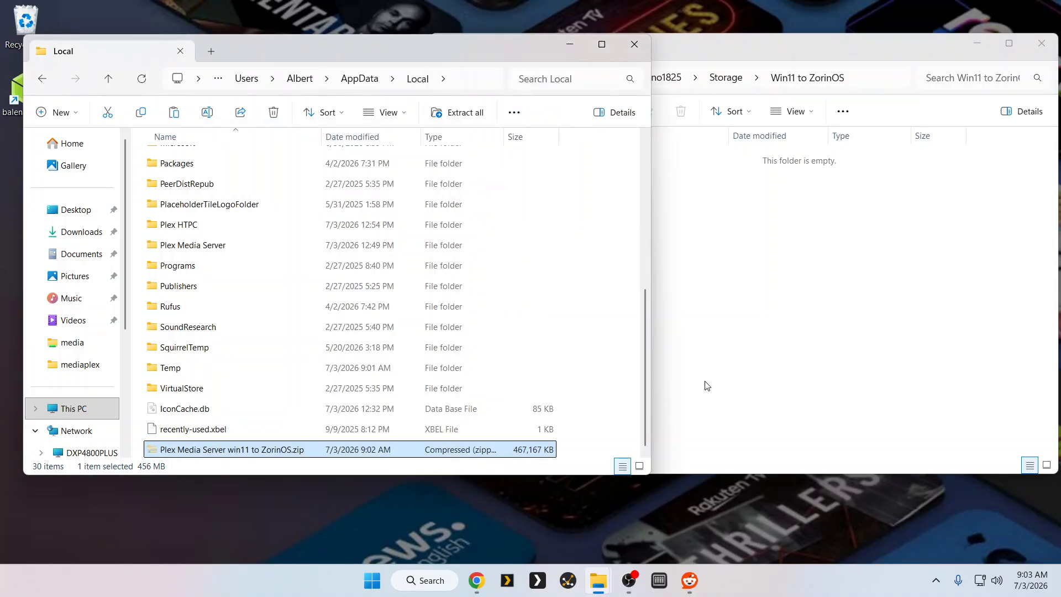
pyautogui.click(707, 372)
pyautogui.rightClick(704, 367)
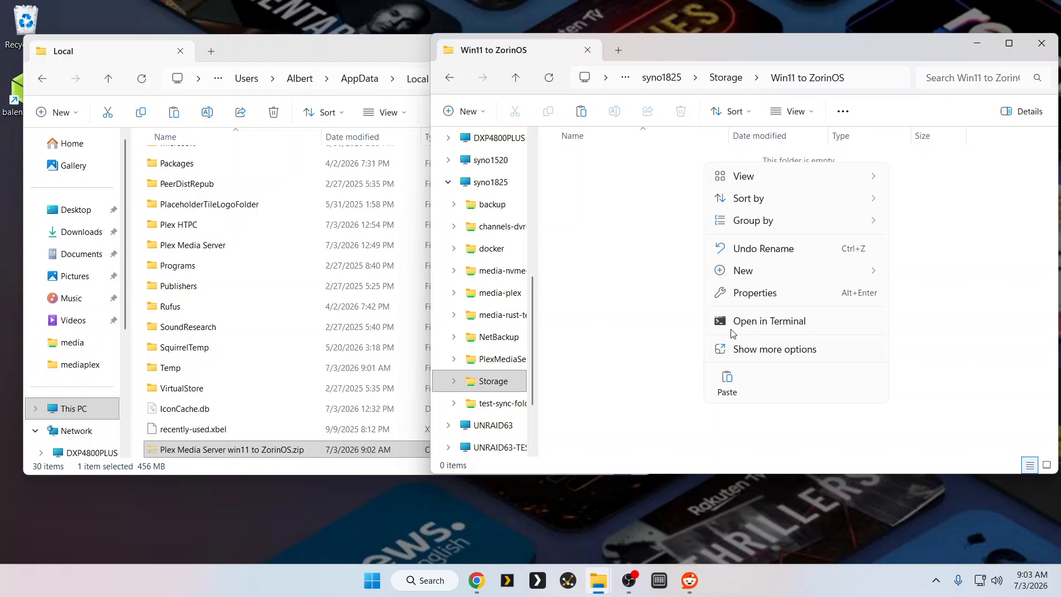
pyautogui.click(727, 386)
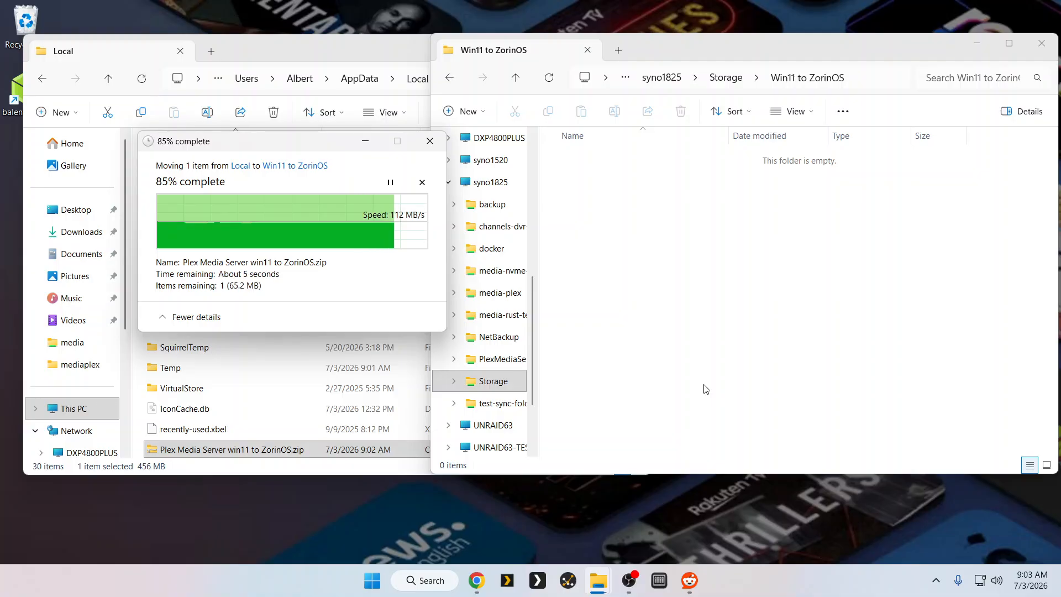
pyautogui.click(706, 388)
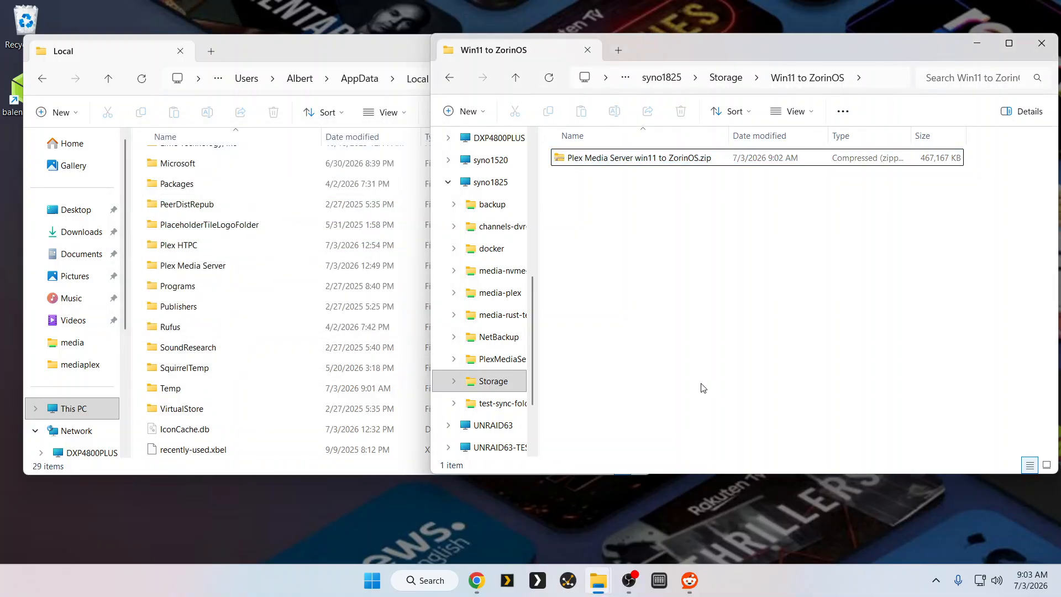
# Step: Go to Home in the Local folder's window, inspect the contents of the mediaplex folder, and return to Home
pyautogui.scroll(4, 301, 362)
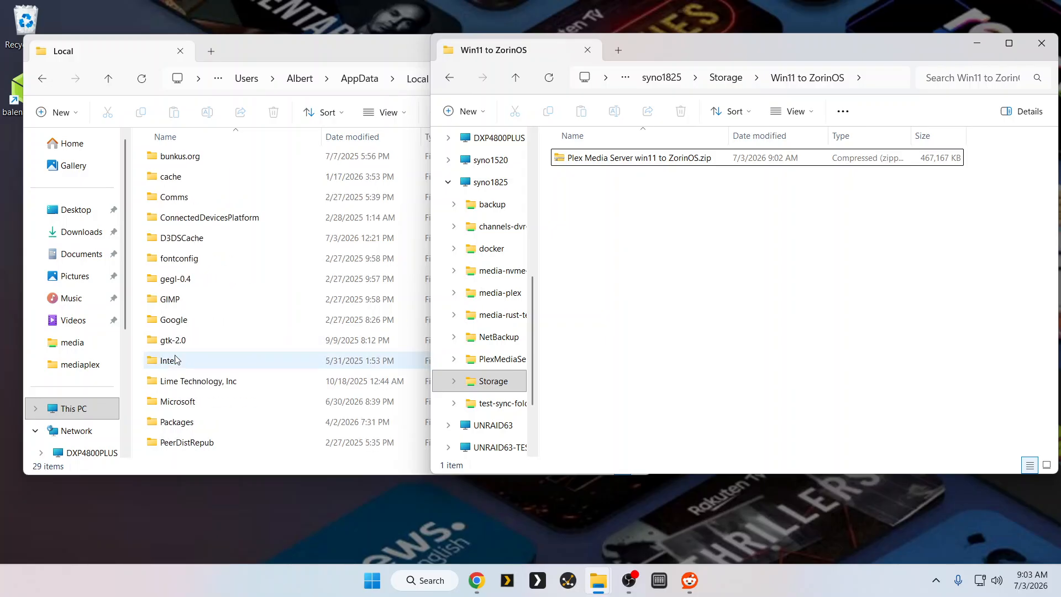
pyautogui.click(66, 144)
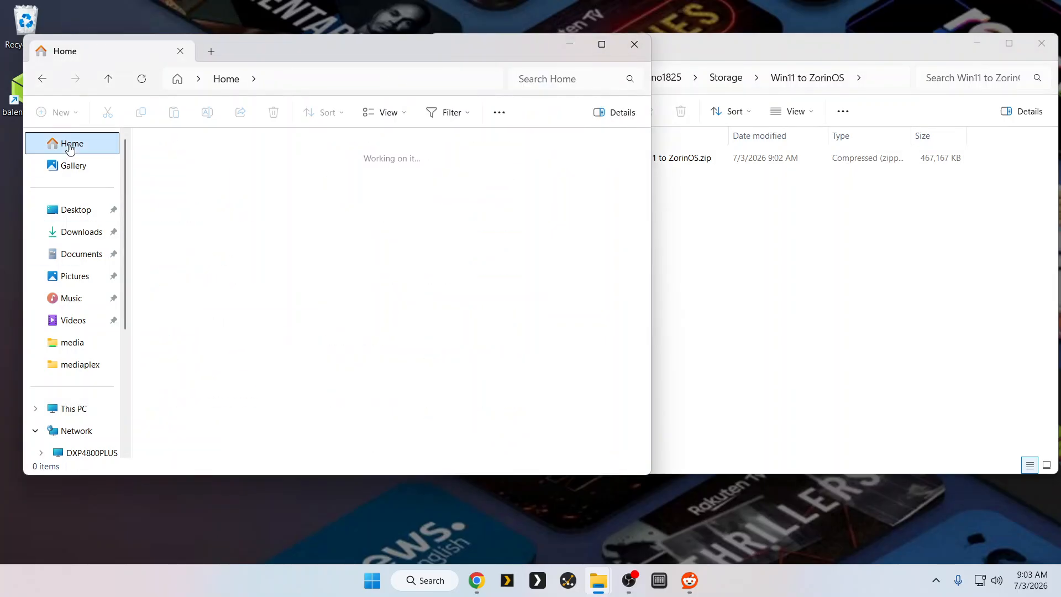
pyautogui.scroll(-2, 329, 355)
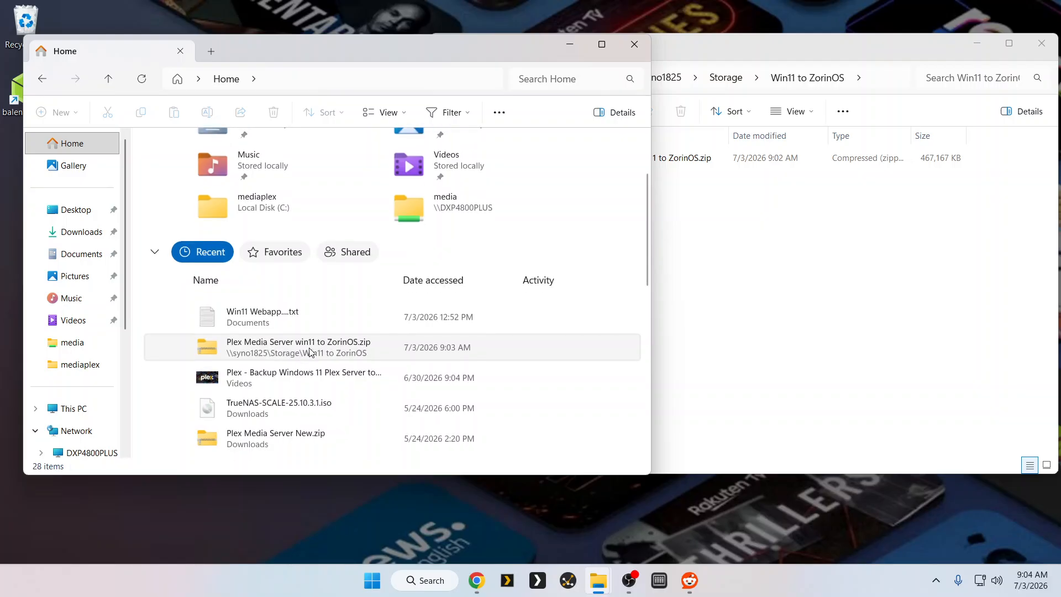
pyautogui.scroll(2, 311, 358)
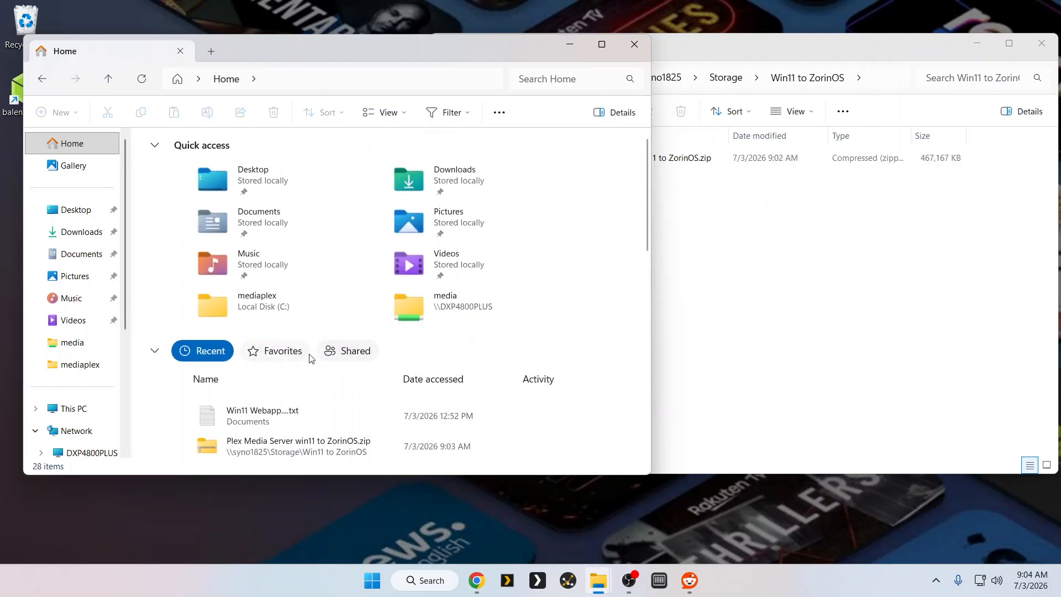
pyautogui.doubleClick(263, 305)
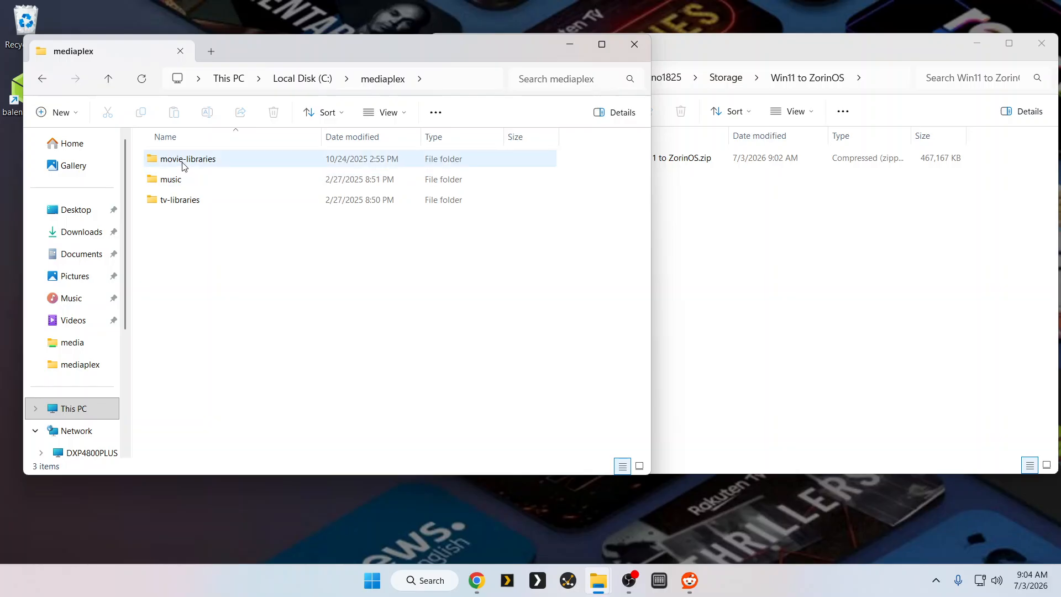
pyautogui.click(42, 81)
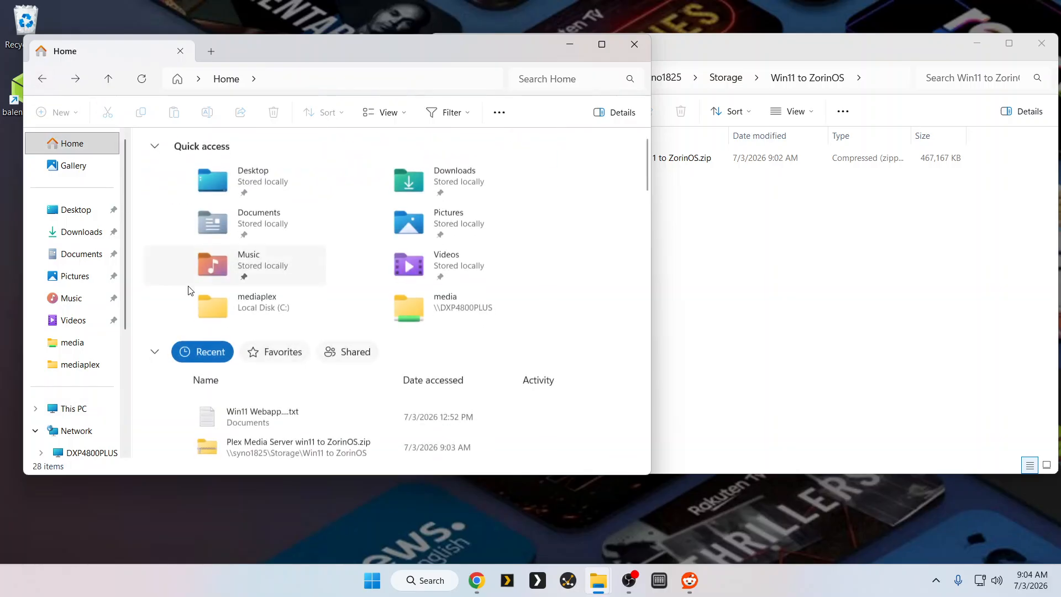
# Step: Check the total size of the mediaplex folder in its properties and close them without changes
pyautogui.rightClick(247, 302)
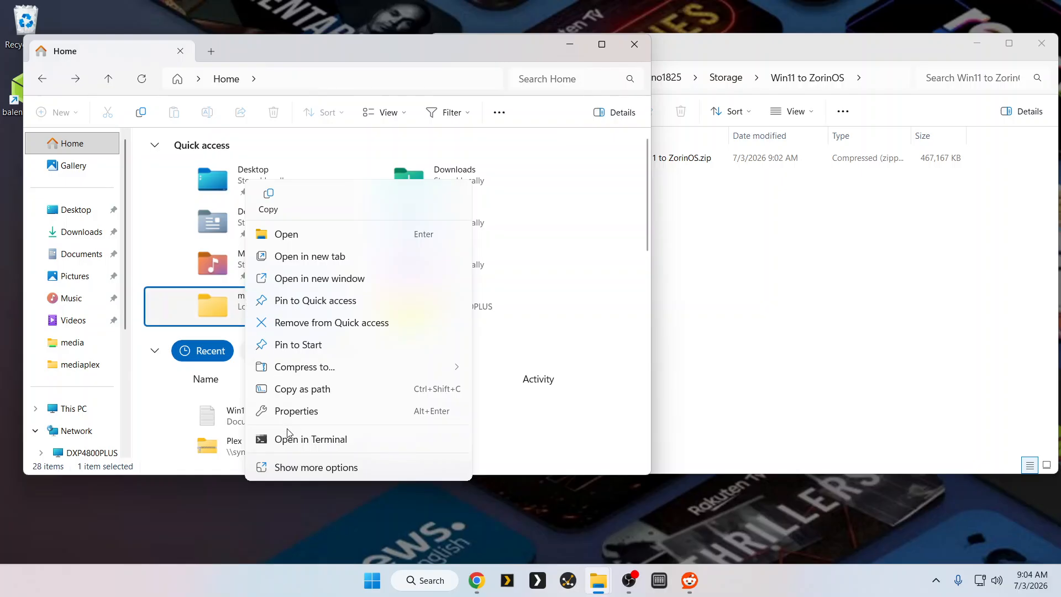
pyautogui.click(290, 414)
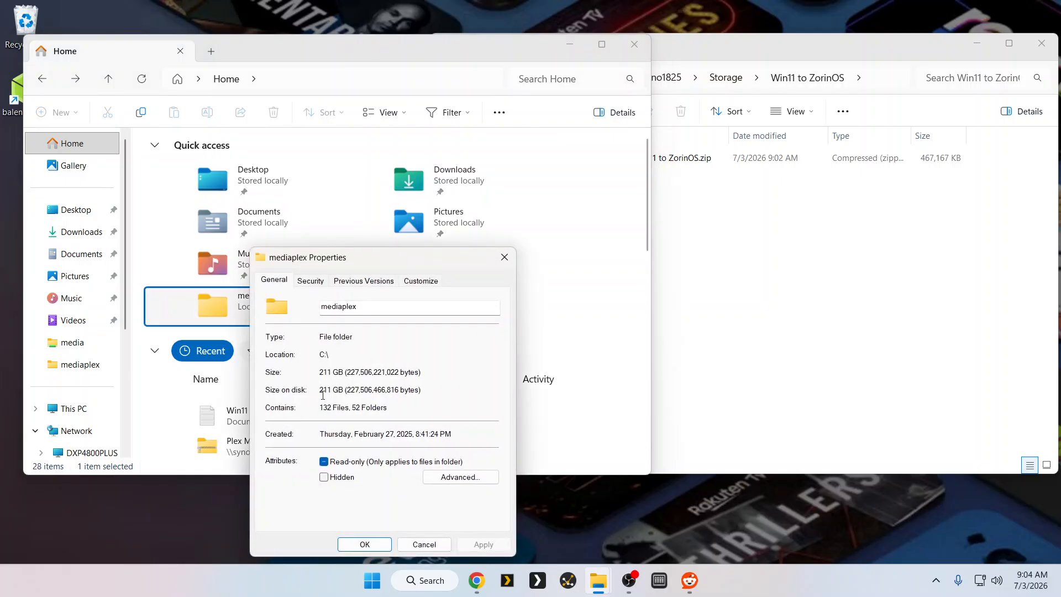
pyautogui.click(421, 545)
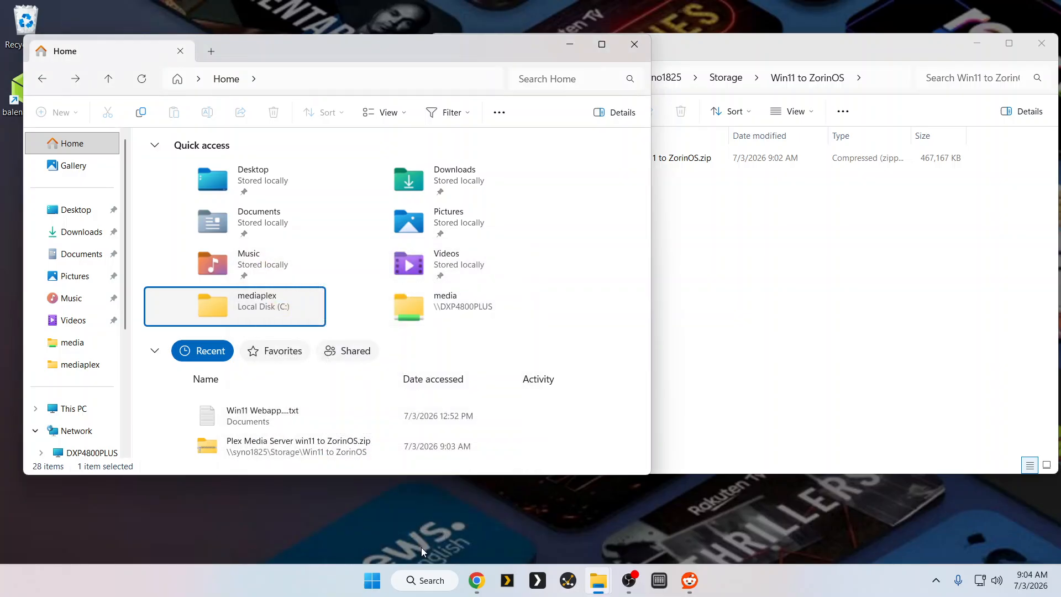
# Step: Copy the mediaplex folder from Local Disk (C:) into the "Win11 to ZorinOS" folder on syno1825
pyautogui.rightClick(246, 310)
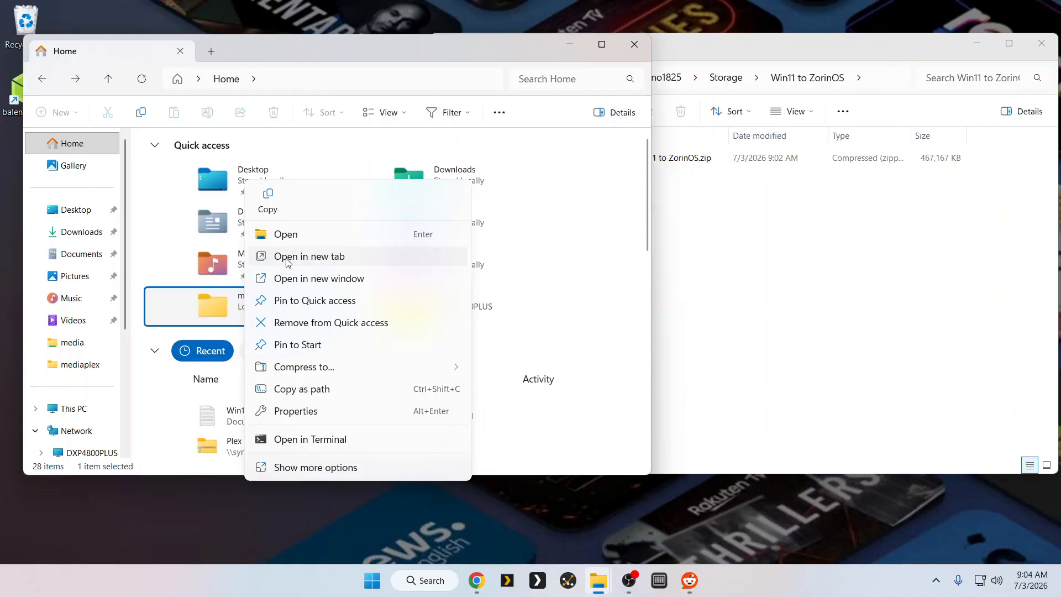
pyautogui.click(258, 200)
pyautogui.click(655, 324)
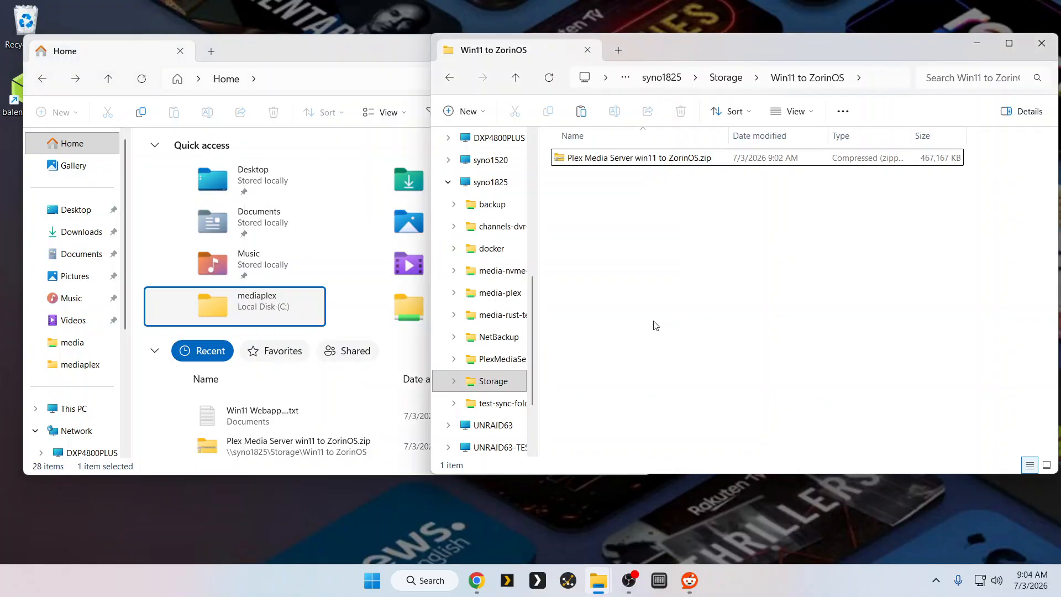
pyautogui.rightClick(657, 322)
pyautogui.click(682, 338)
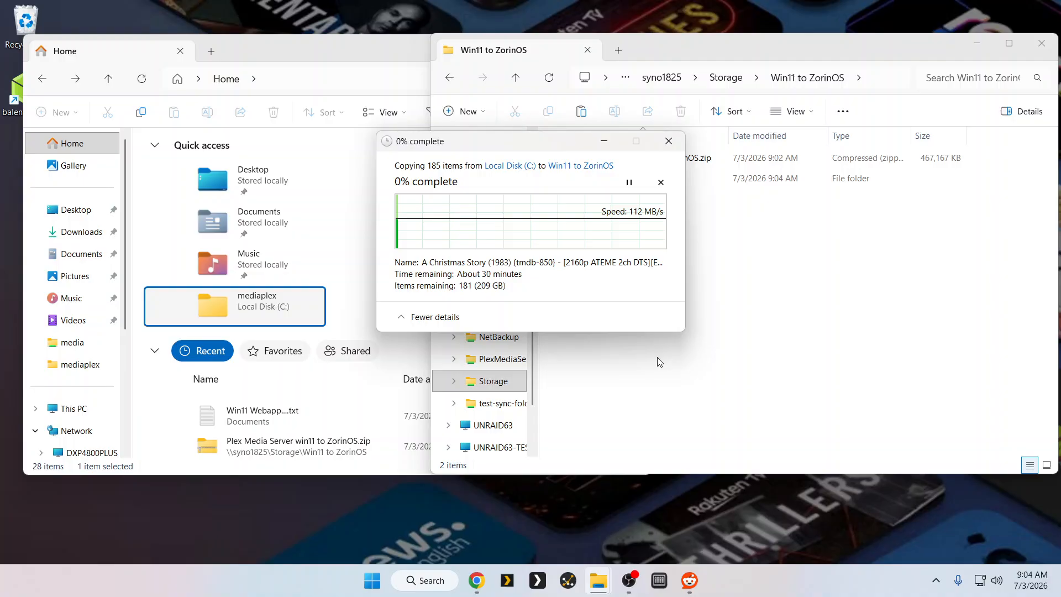
pyautogui.click(936, 582)
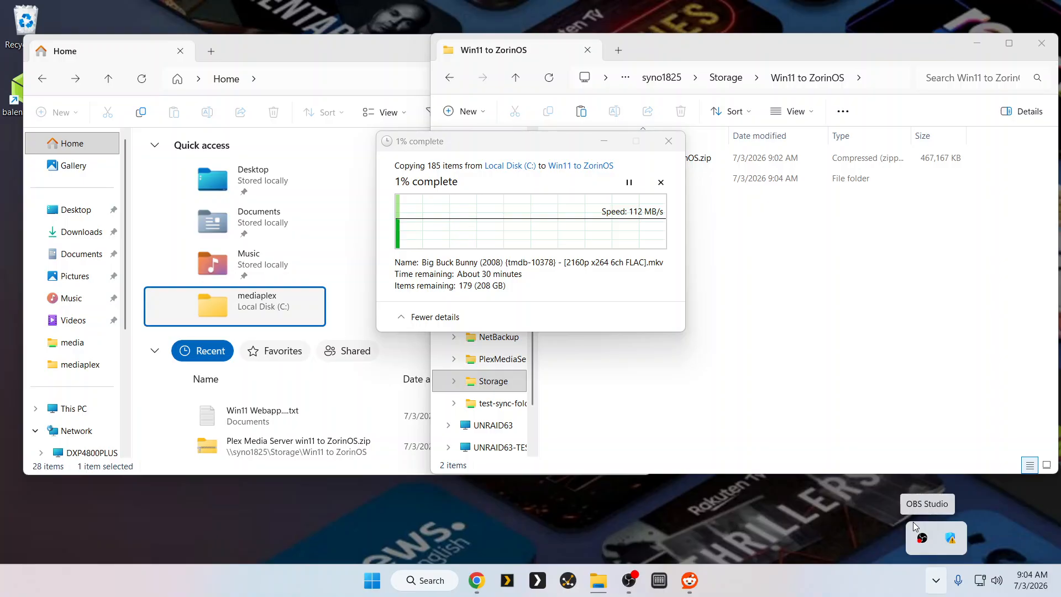
pyautogui.click(859, 532)
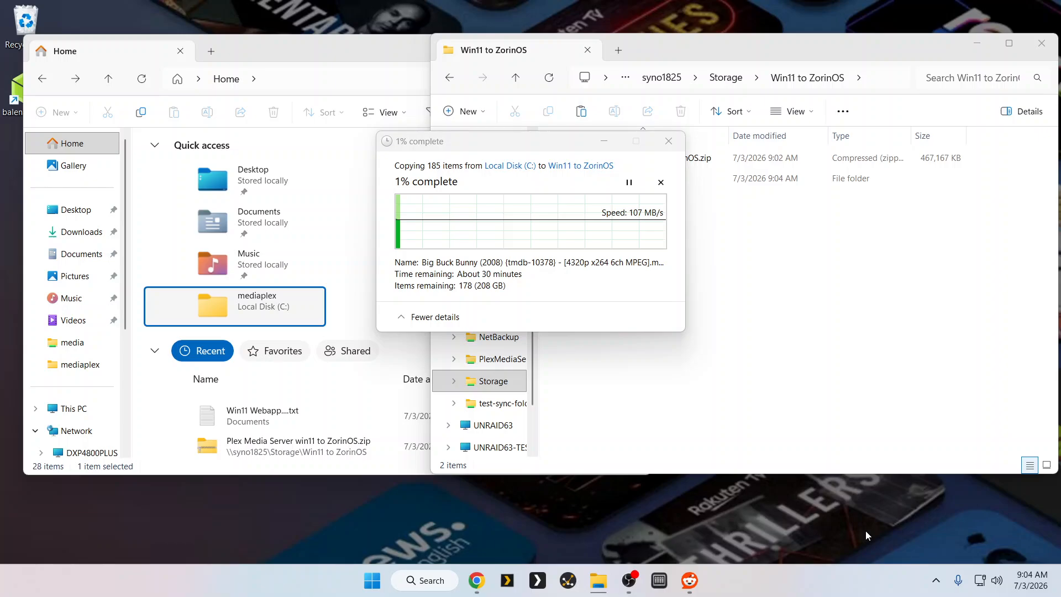